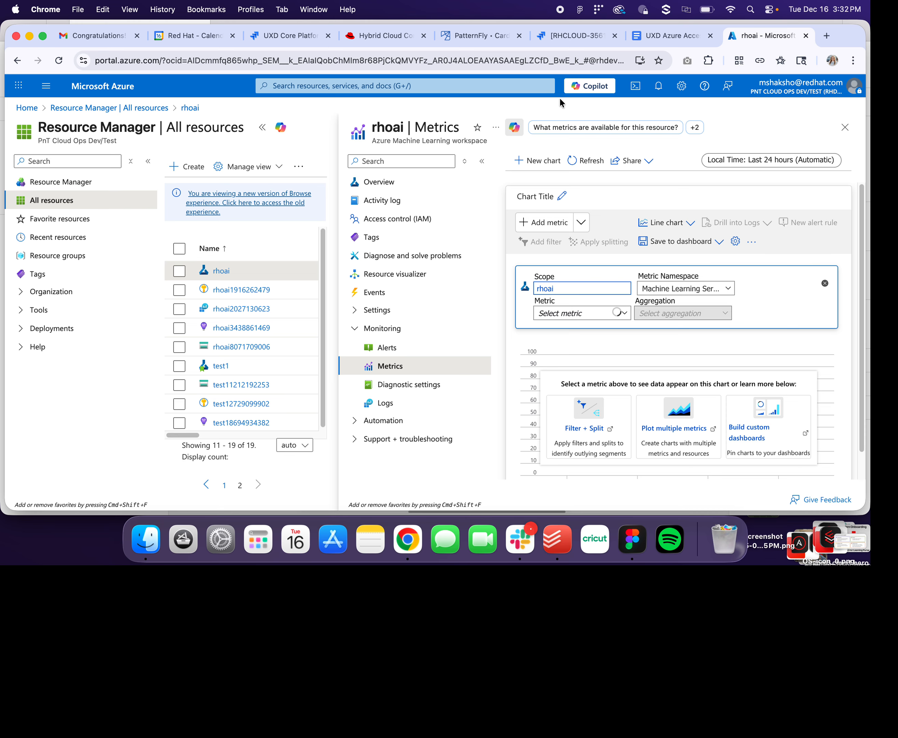
left_click(388, 181)
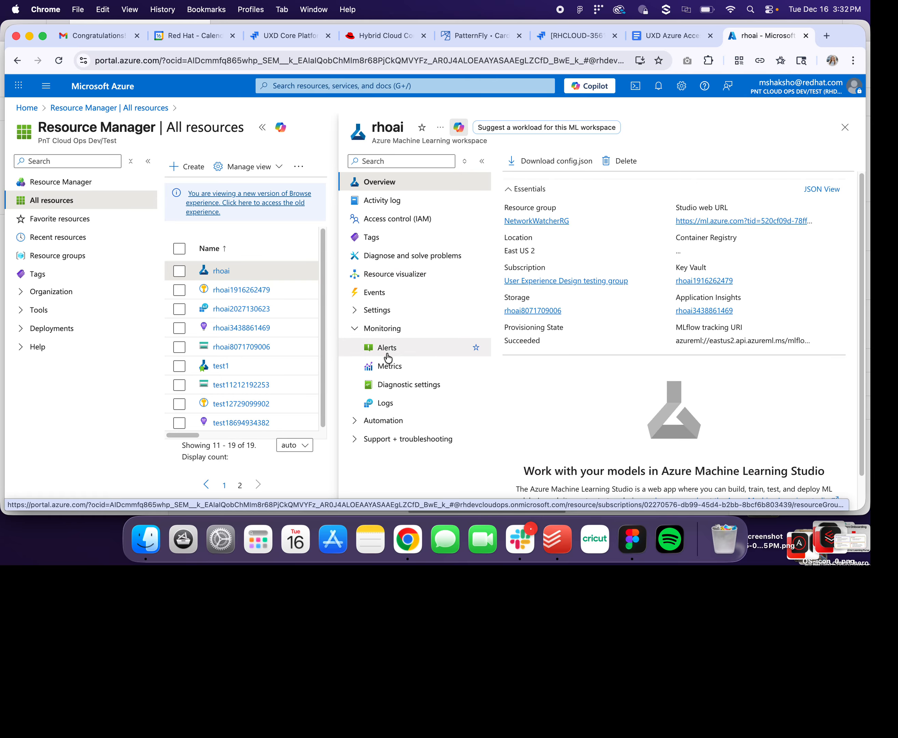
left_click(385, 365)
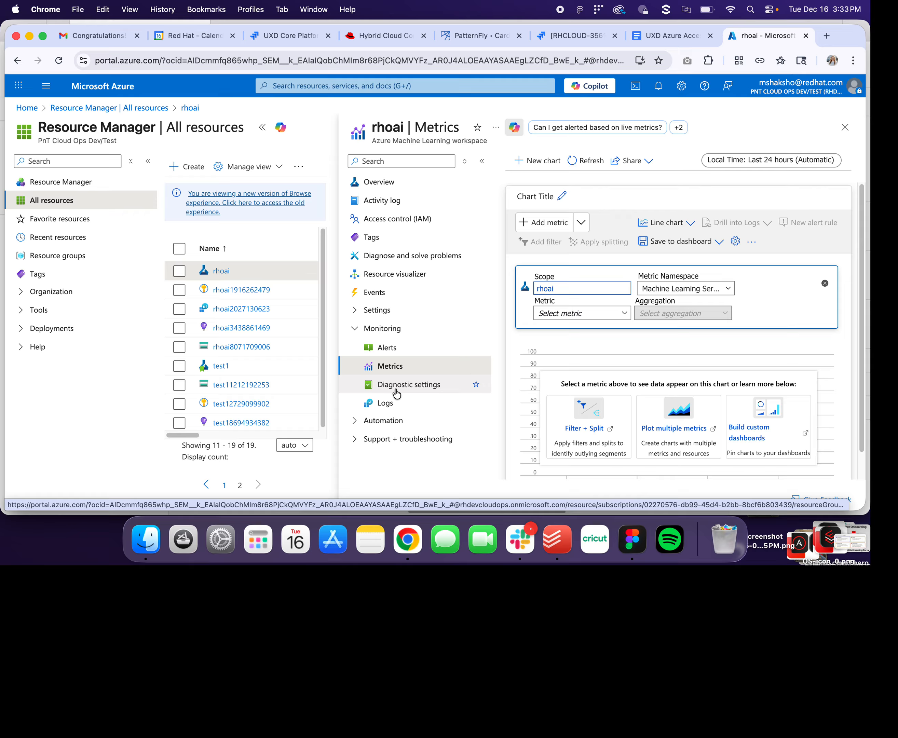
- Plot the Threads metric with Sum aggregation on the rhoai metrics chart
left_click(552, 319)
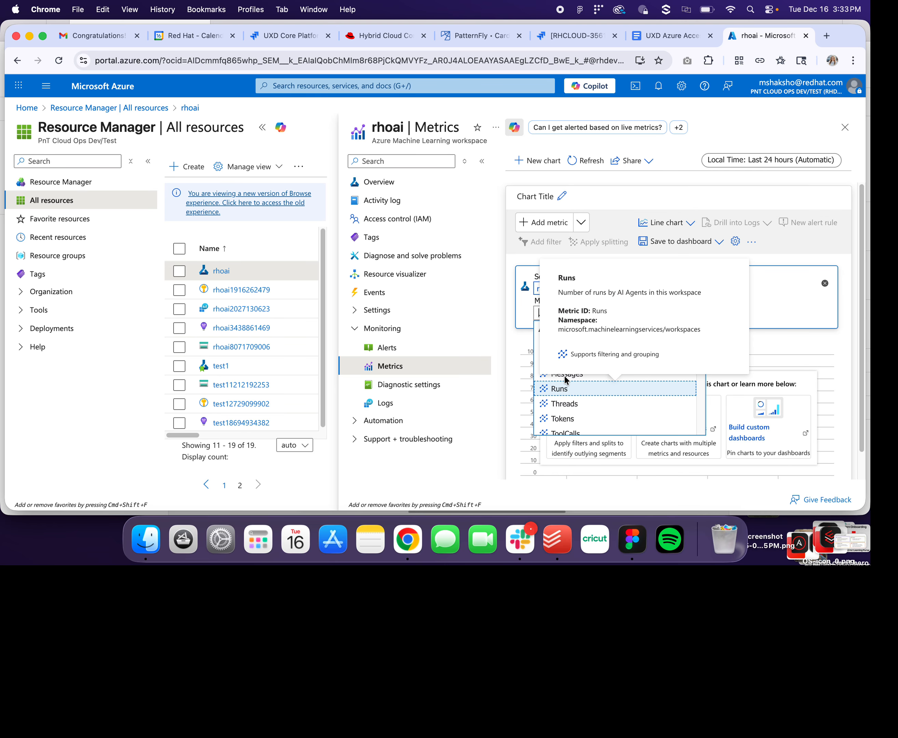
left_click(555, 403)
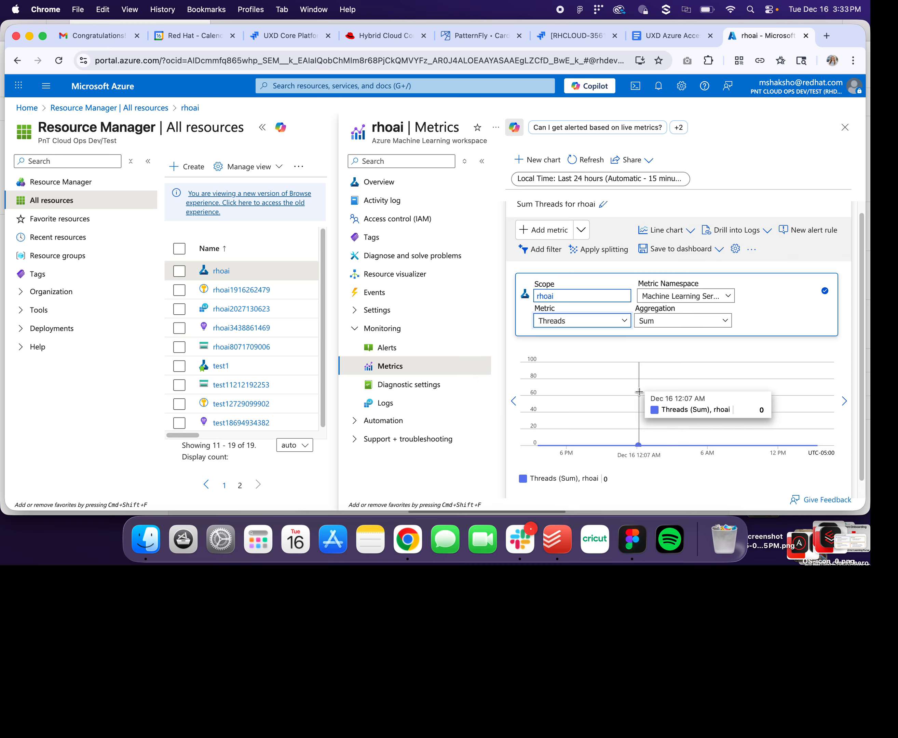
left_click(612, 320)
mouse_move(609, 397)
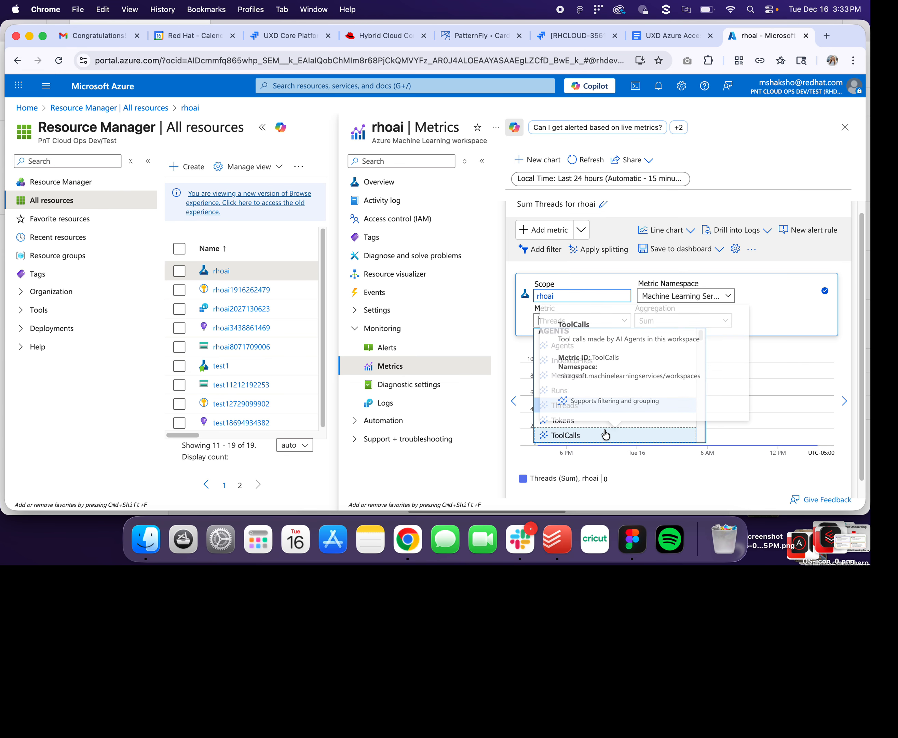
left_click(749, 310)
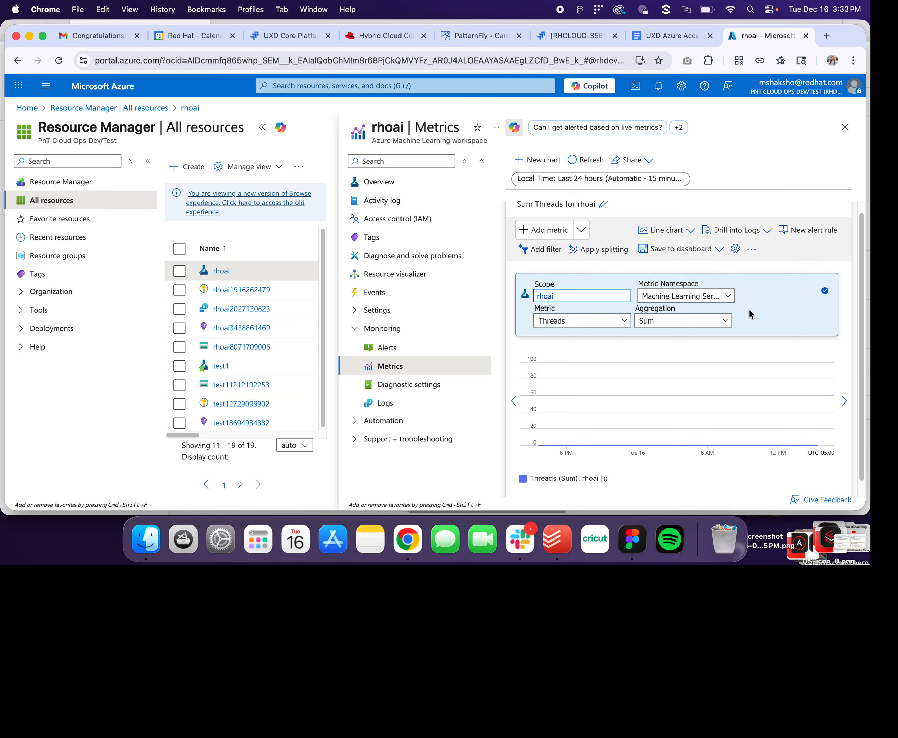
- Start pinning the Threads chart via Save to dashboard > Pin to dashboard
left_click(678, 257)
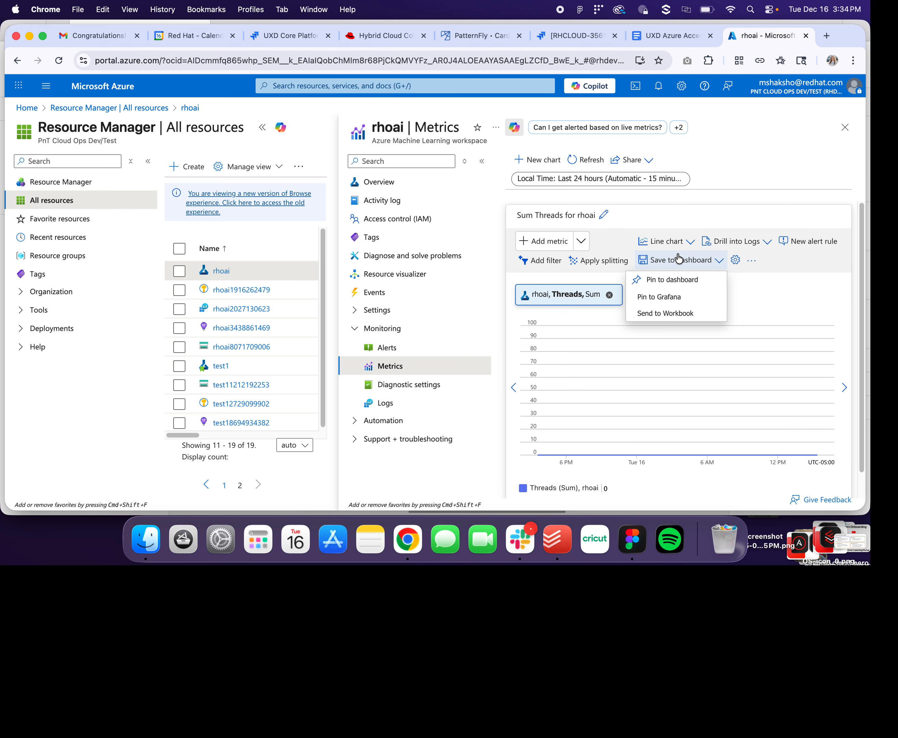
left_click(683, 282)
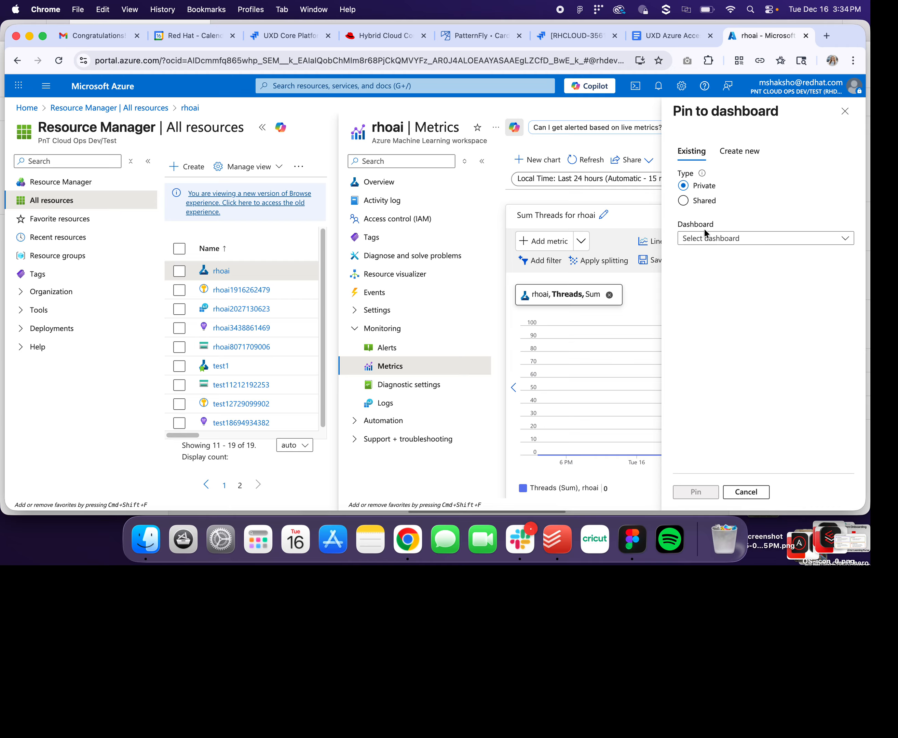
left_click(704, 241)
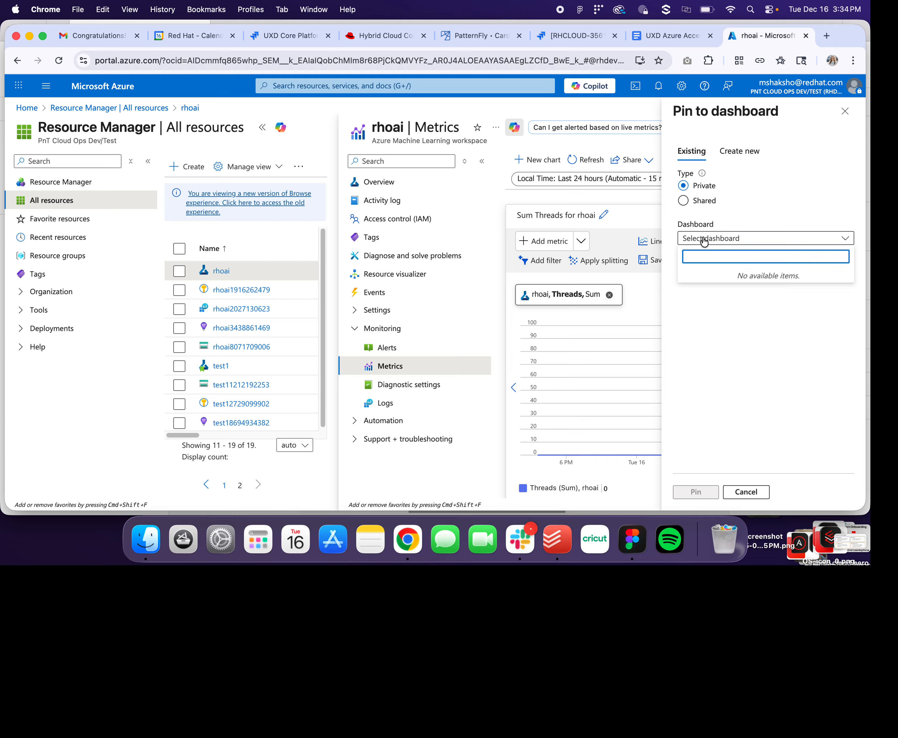
left_click(703, 241)
- Create a new private dashboard named 'mary test dashboard', pin the chart, and open it
left_click(757, 160)
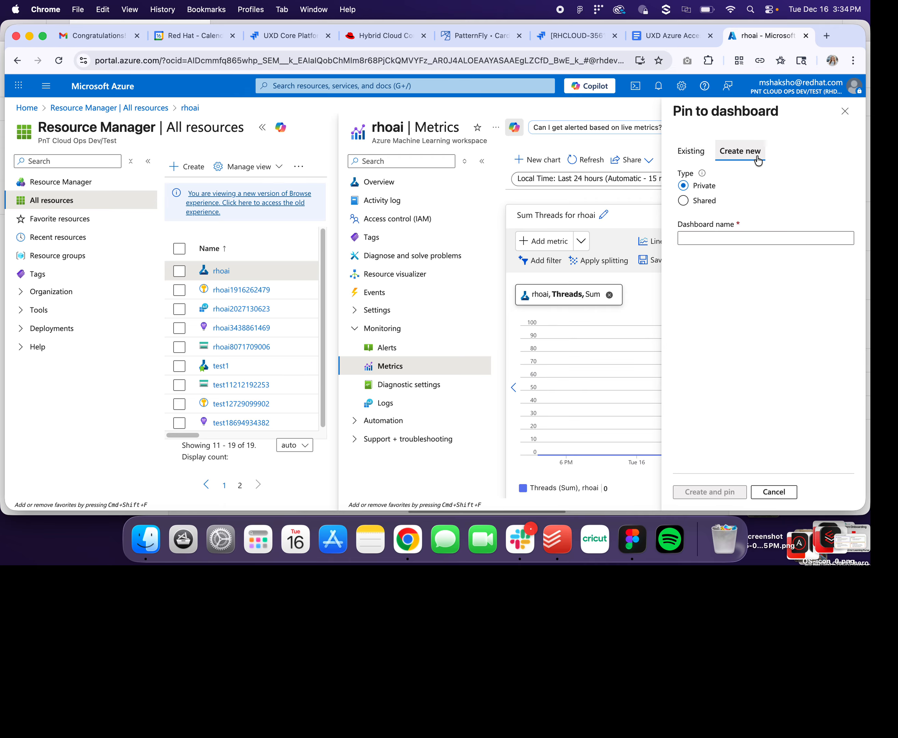
left_click(718, 237)
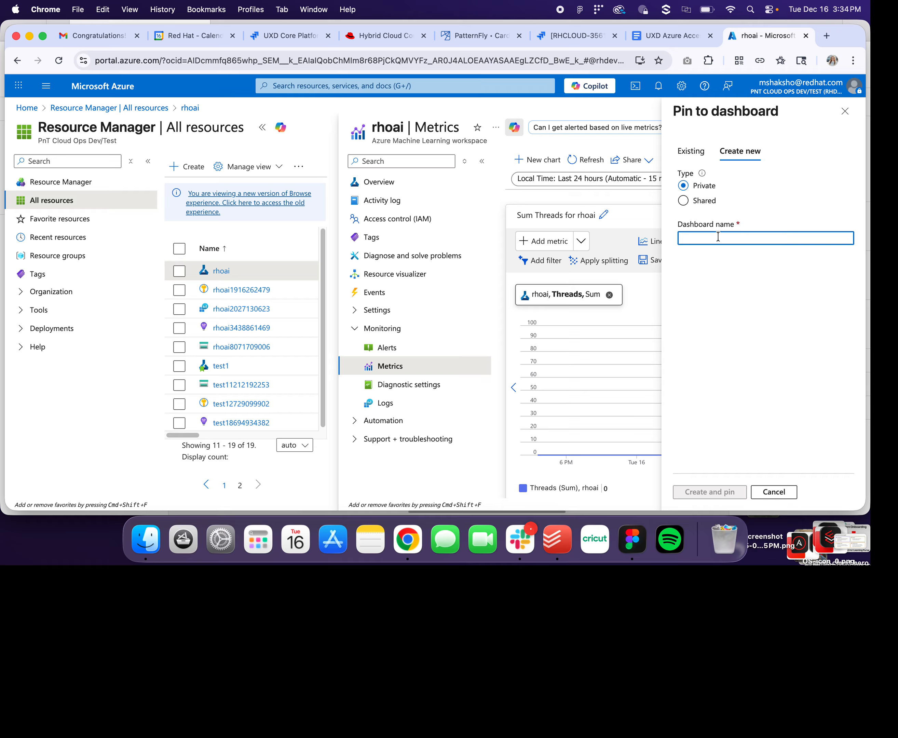
type("mary")
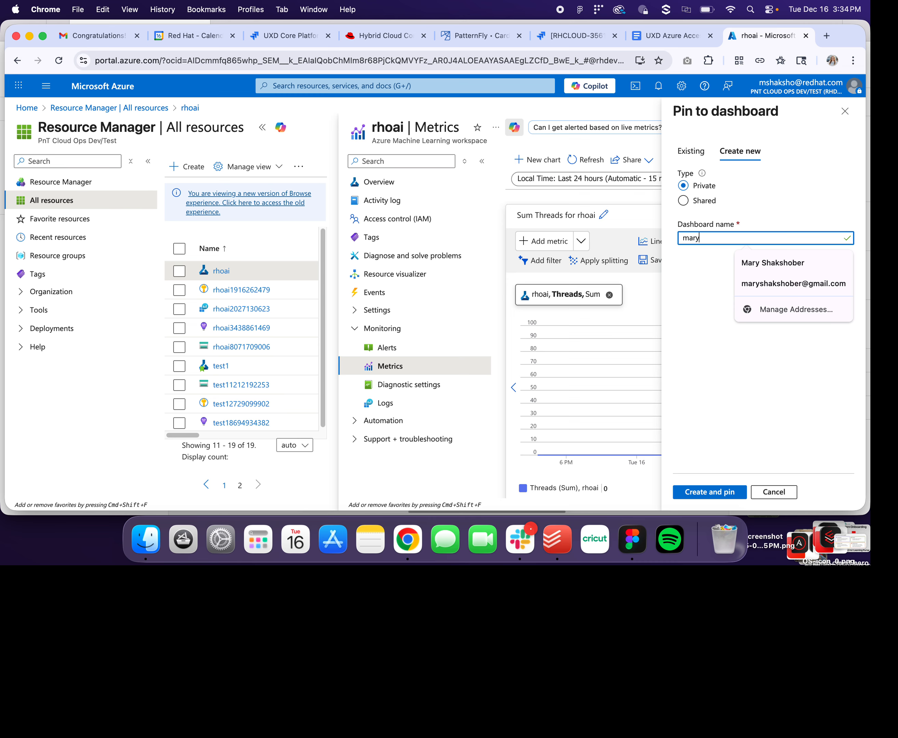
type("testdashboard")
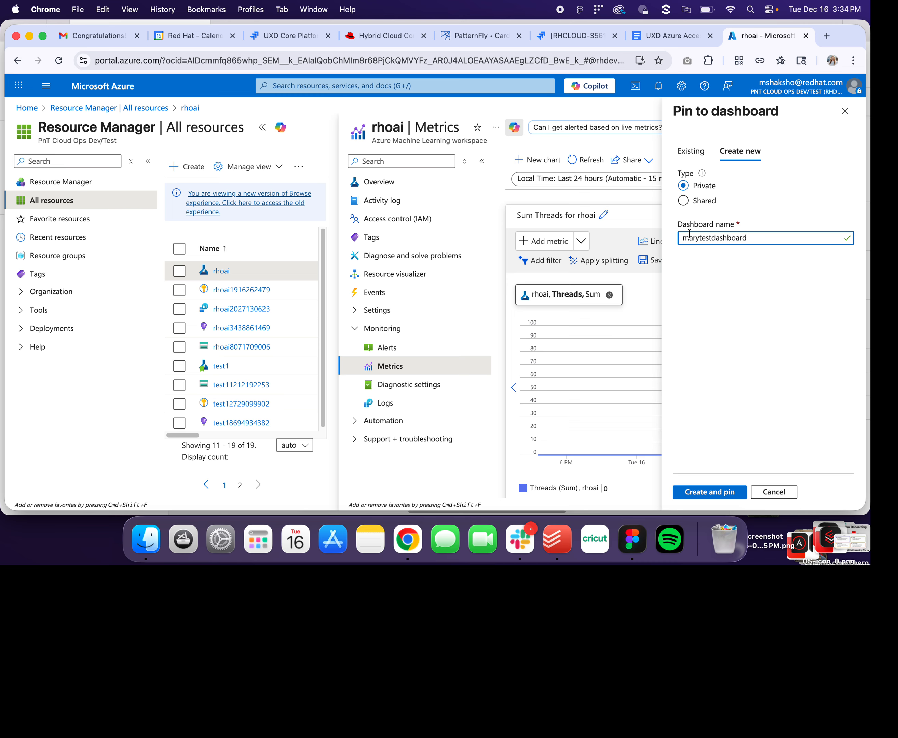
left_click(712, 239)
left_click(699, 238)
left_click(714, 491)
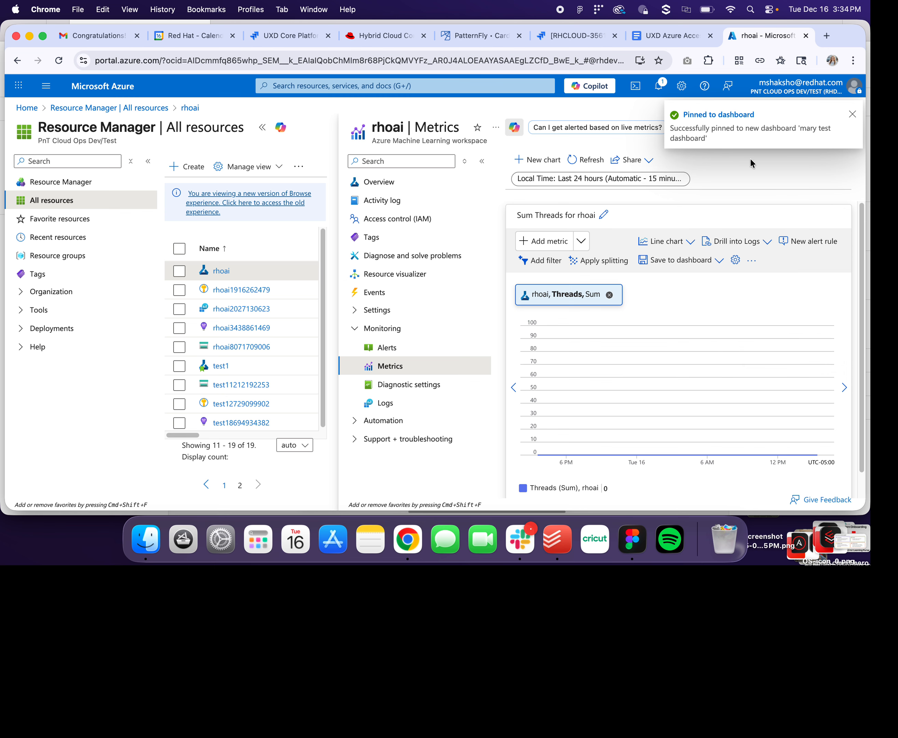
left_click(729, 114)
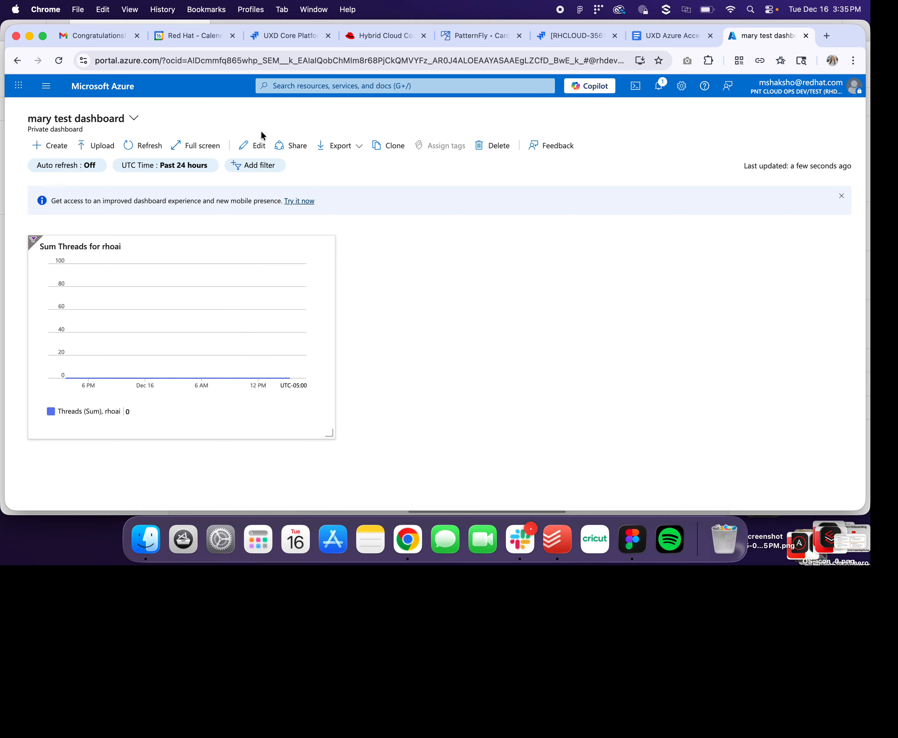
- Put 'mary test dashboard' into edit mode to show the Tile Gallery
left_click(255, 146)
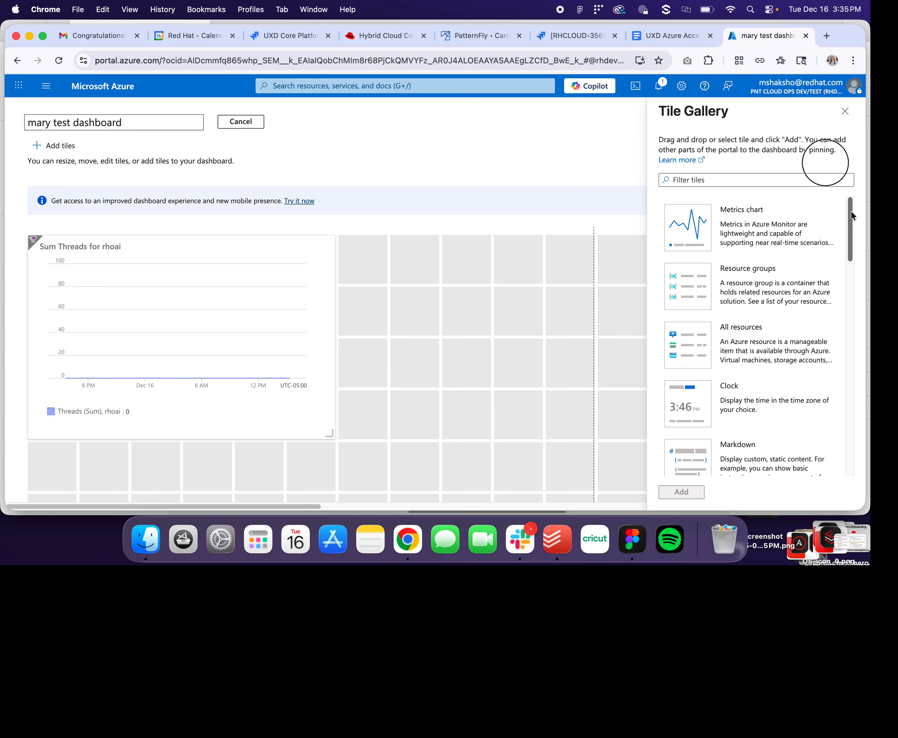
- Add a Metrics chart tile from the Tile Gallery to the dashboard
scroll(851, 211, "down", 1)
scroll(852, 213, "up", 1)
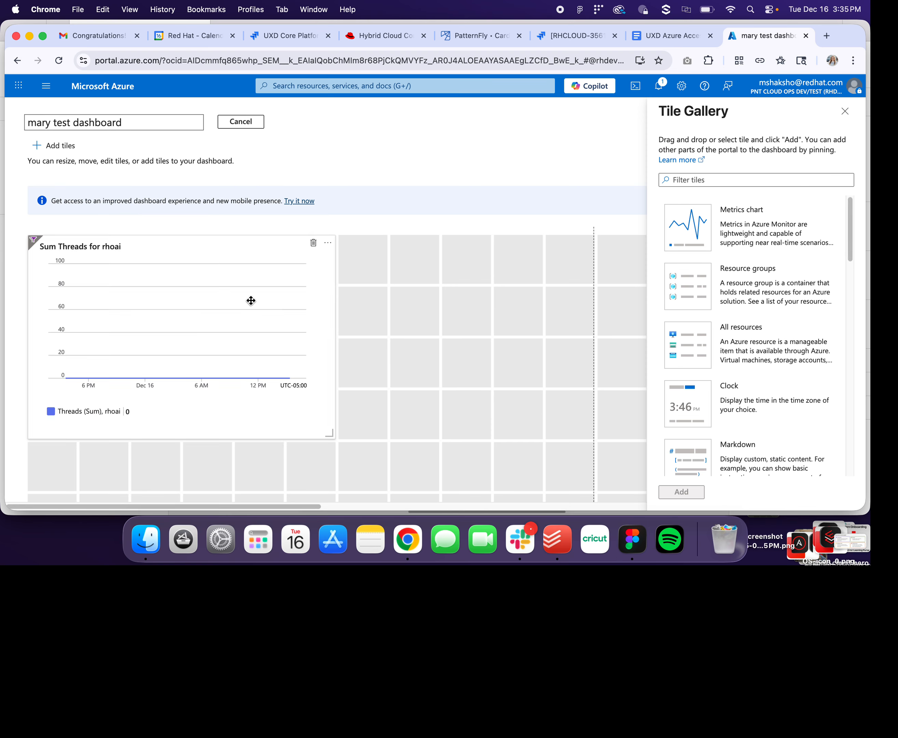
left_click(744, 224)
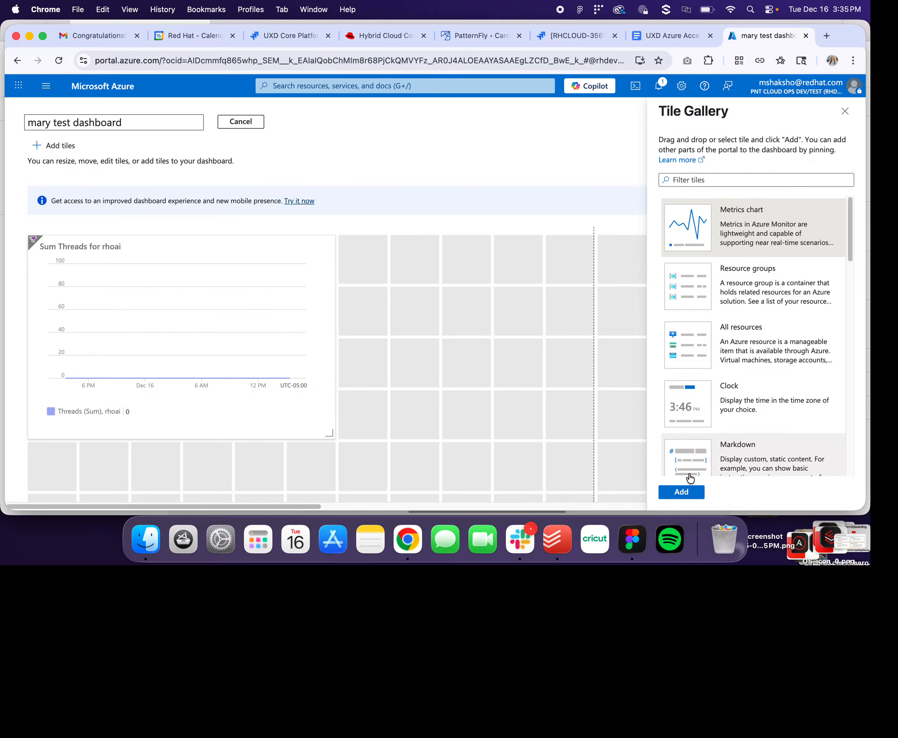
left_click(690, 499)
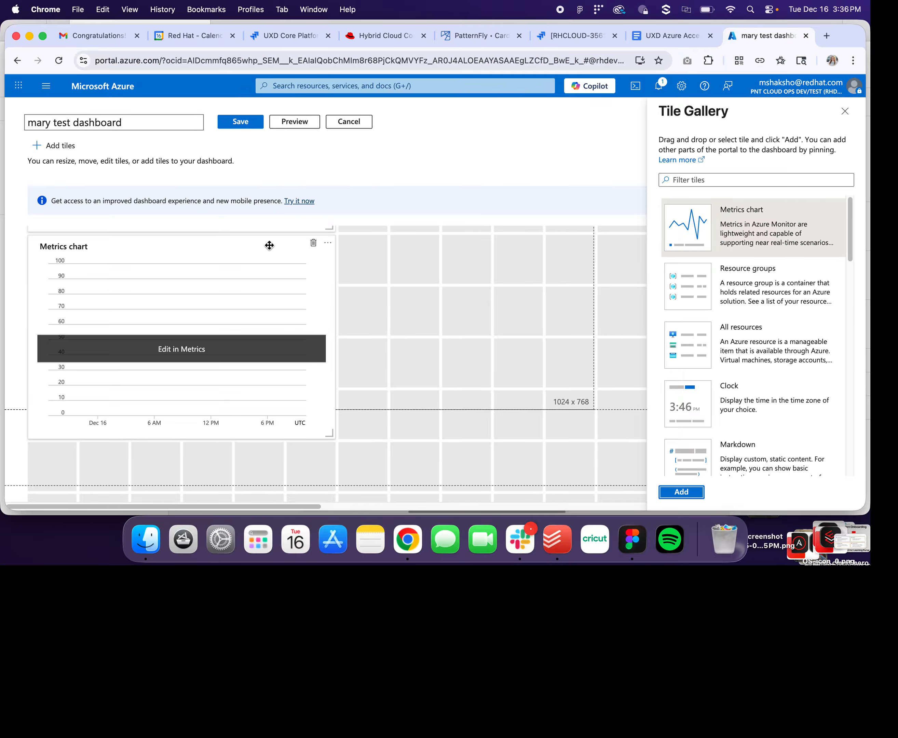
- Shrink the Metrics chart tile and move it lower and further left on the grid
left_click_drag(269, 245, 479, 258)
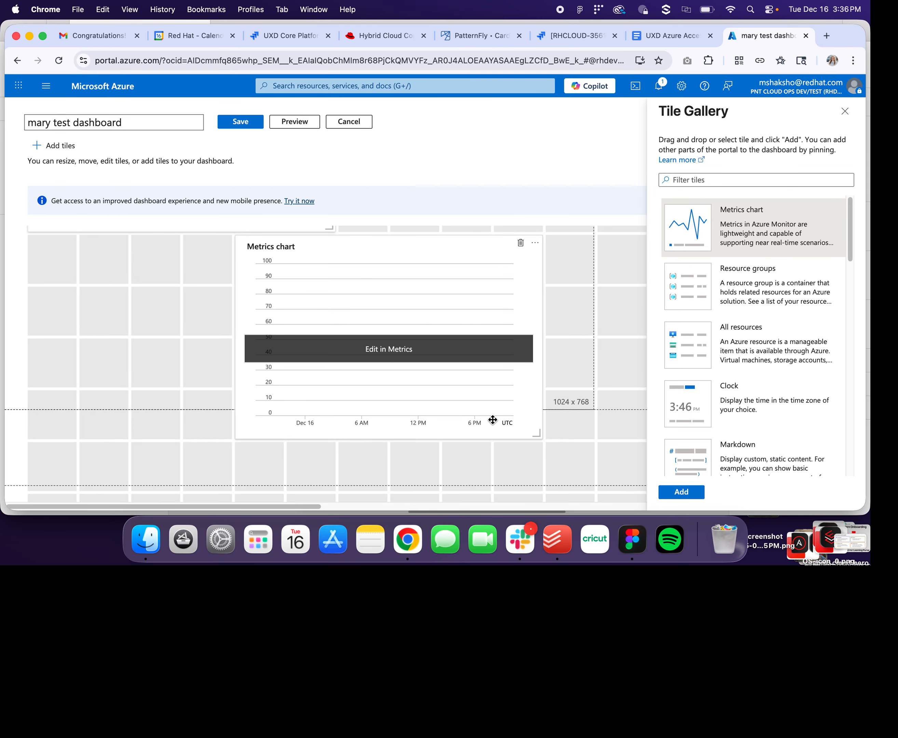
left_click_drag(537, 434, 431, 329)
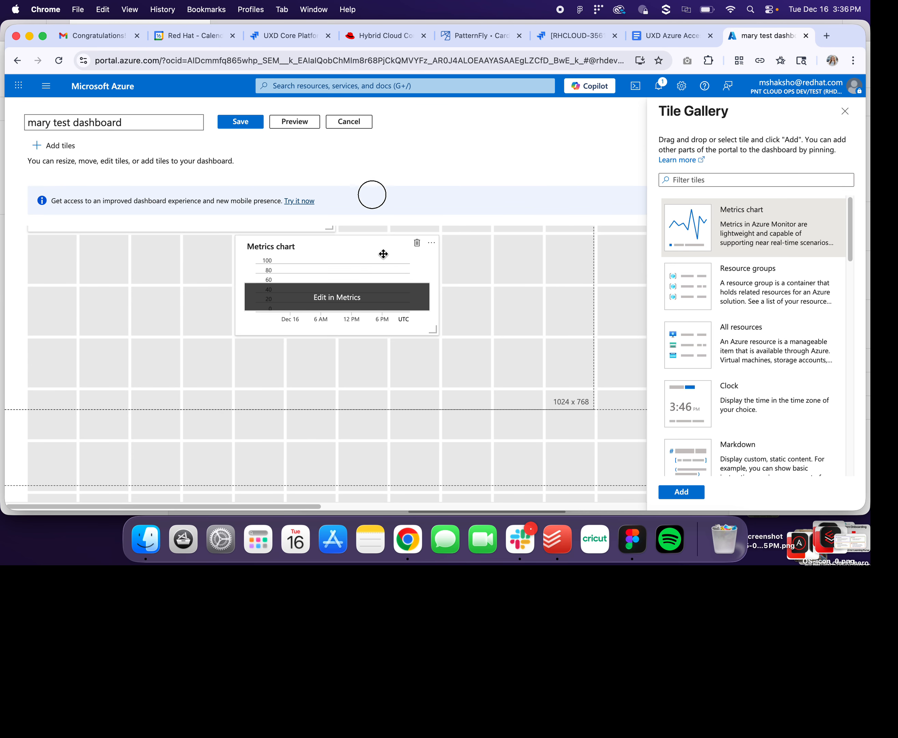
left_click_drag(383, 255, 264, 310)
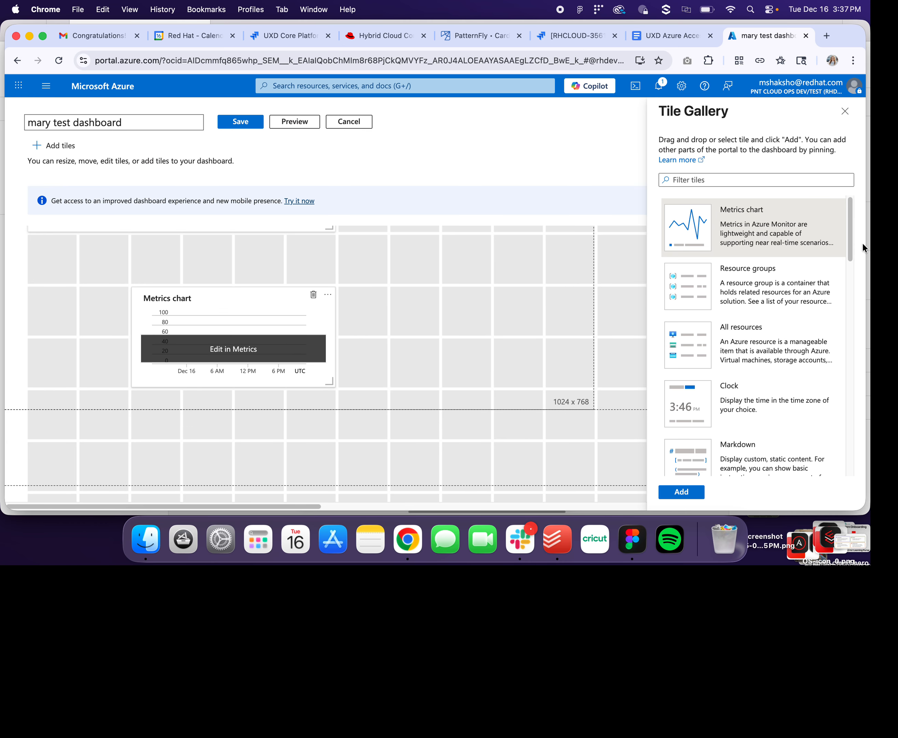
left_click_drag(853, 238, 855, 269)
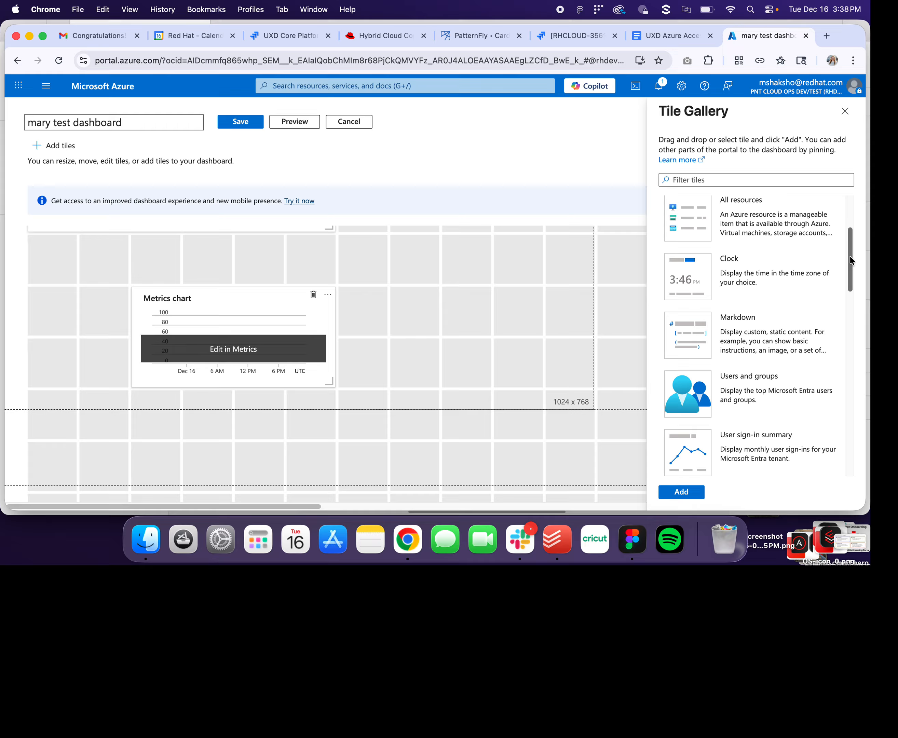
left_click_drag(850, 256, 845, 411)
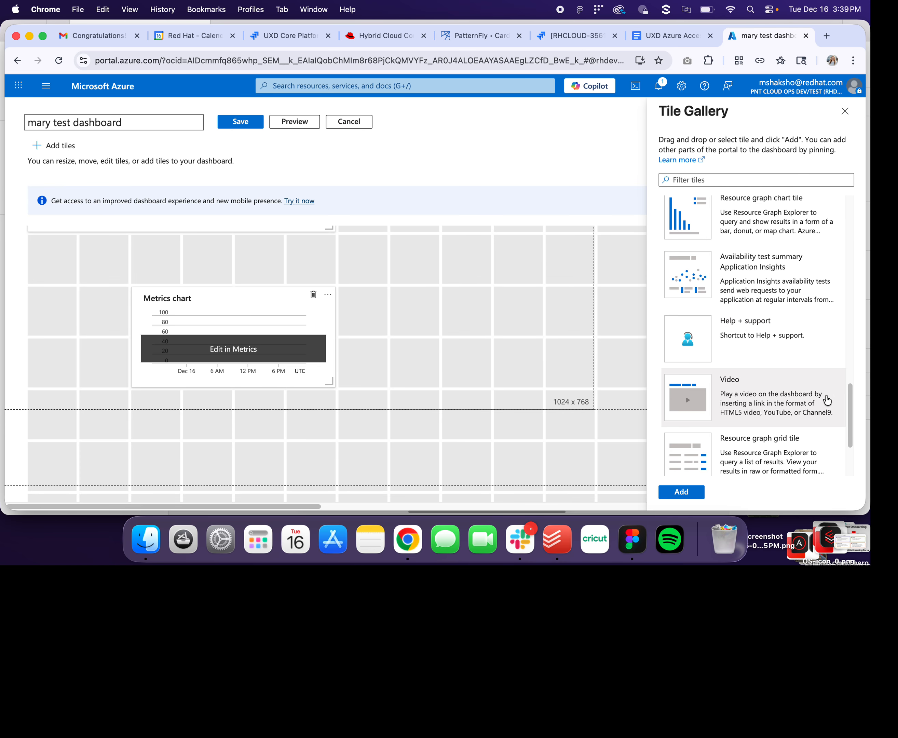
left_click_drag(849, 395, 851, 433)
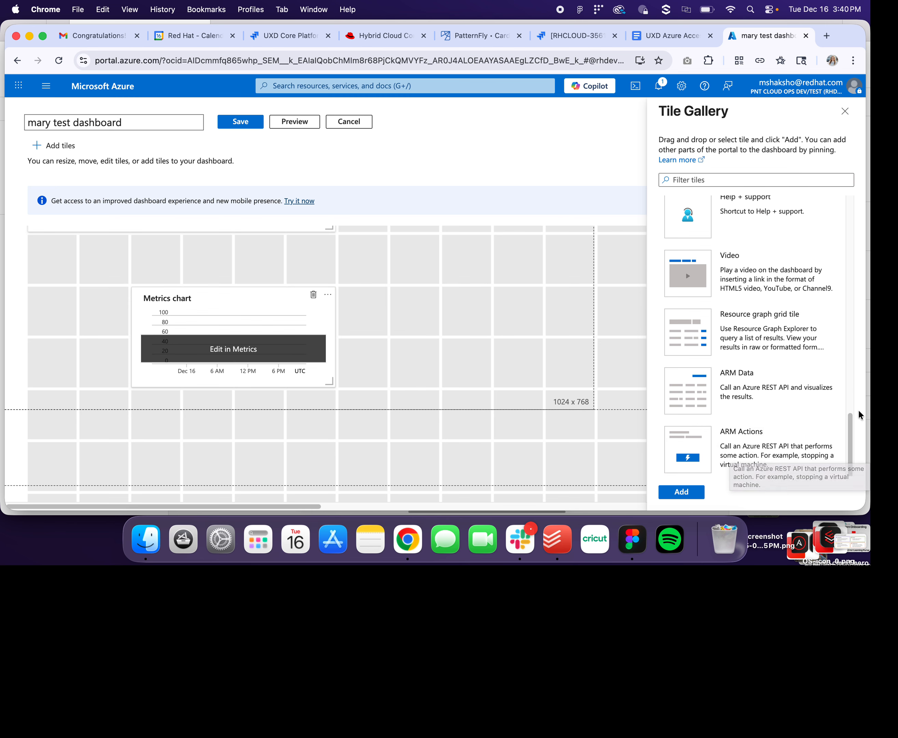
left_click_drag(850, 424, 856, 393)
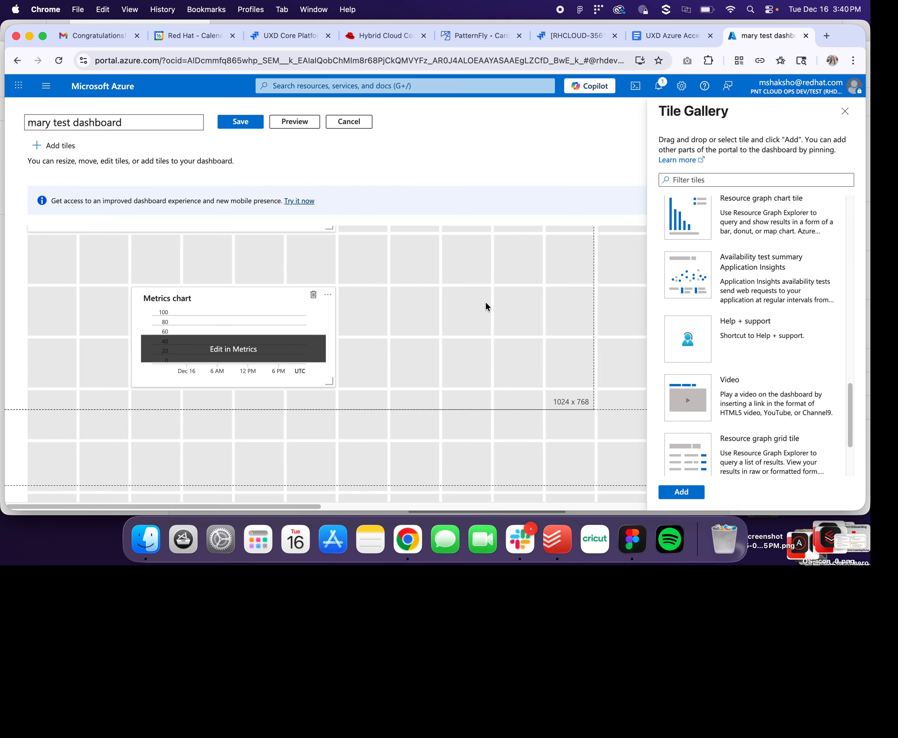
- Save 'mary test dashboard' and open its new Metrics chart tile for editing
left_click(249, 123)
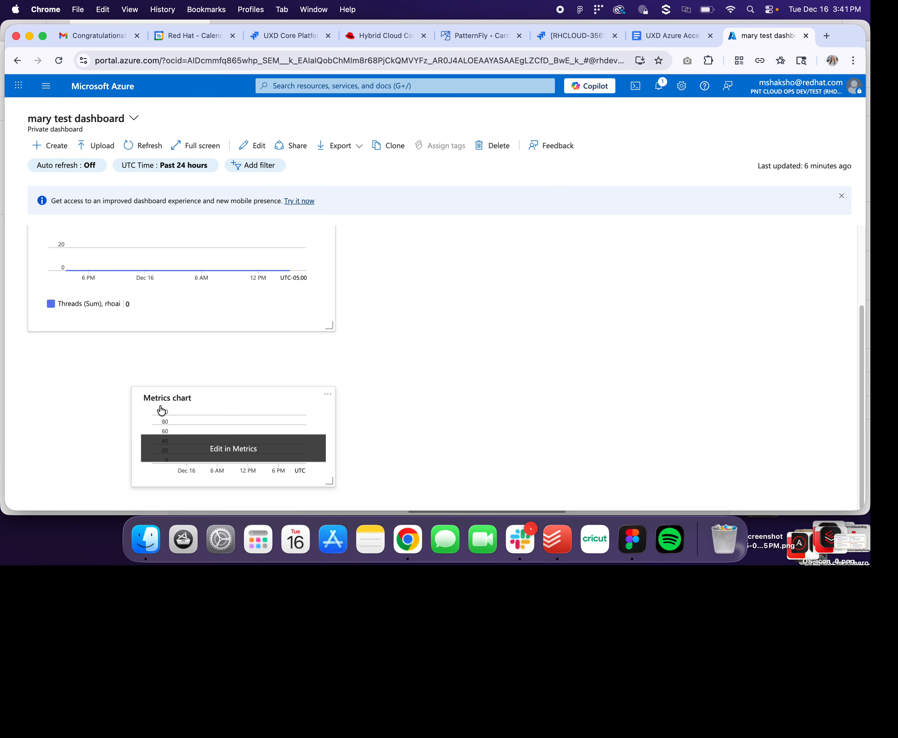
left_click(241, 449)
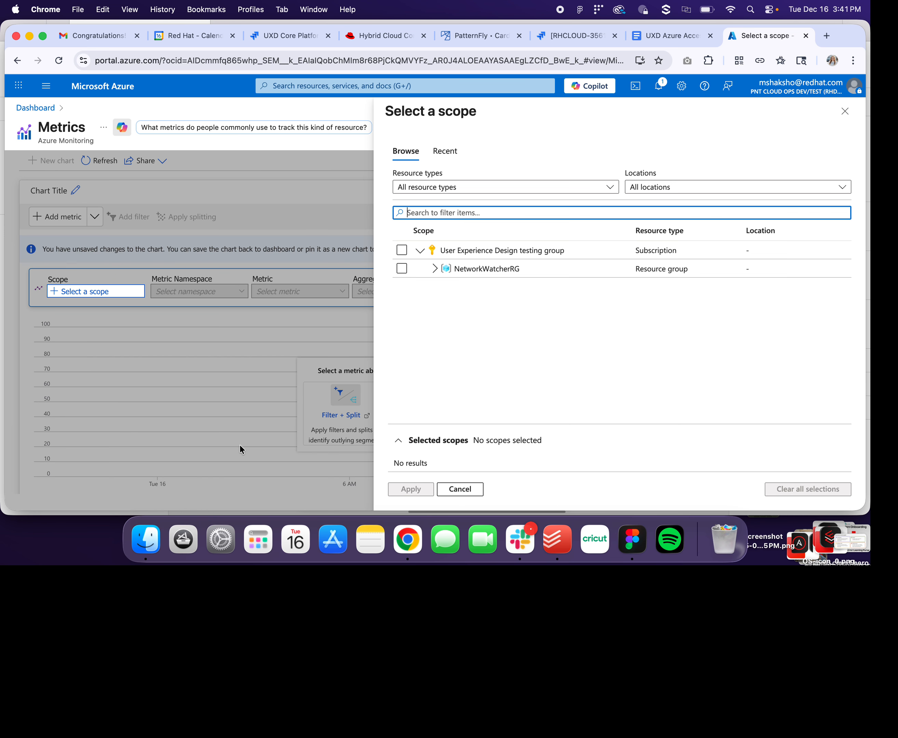
left_click(459, 490)
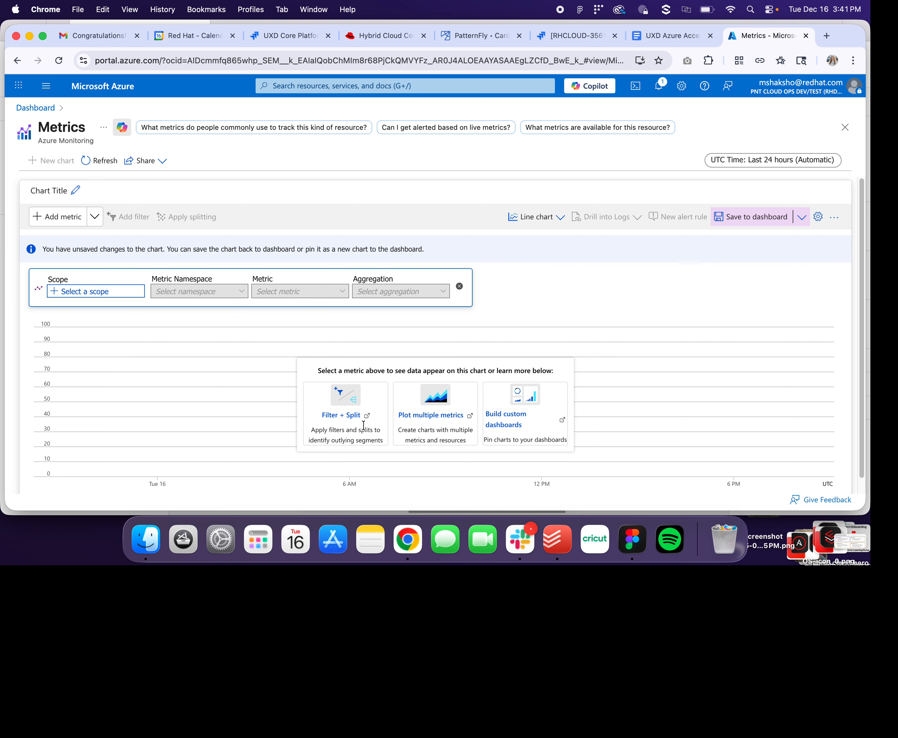
left_click(17, 62)
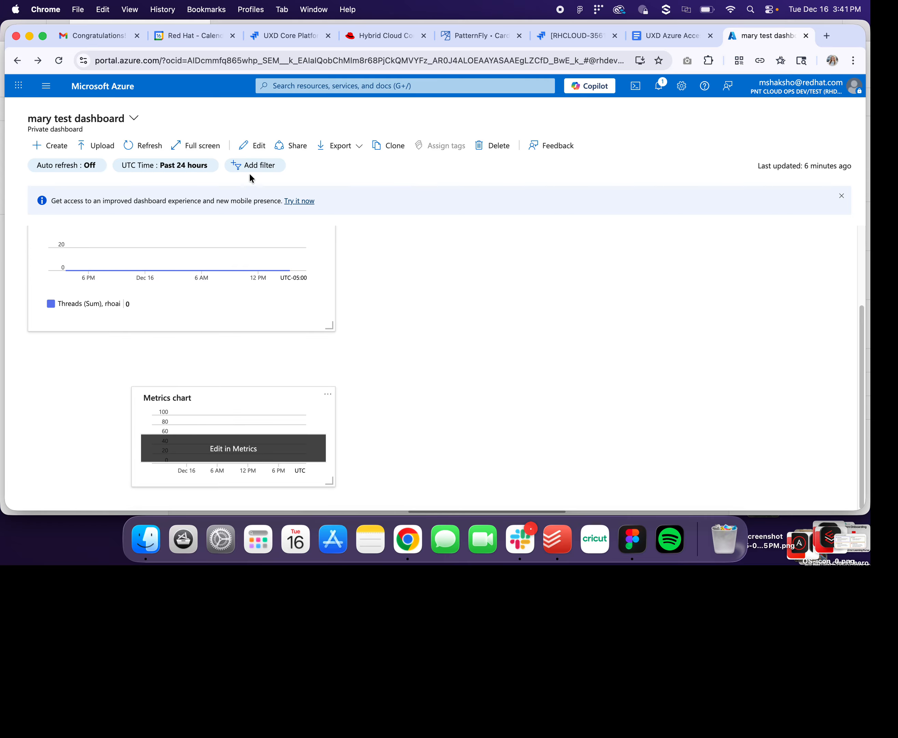
- Open the Sharing + access control pane for 'mary test dashboard'
left_click(280, 145)
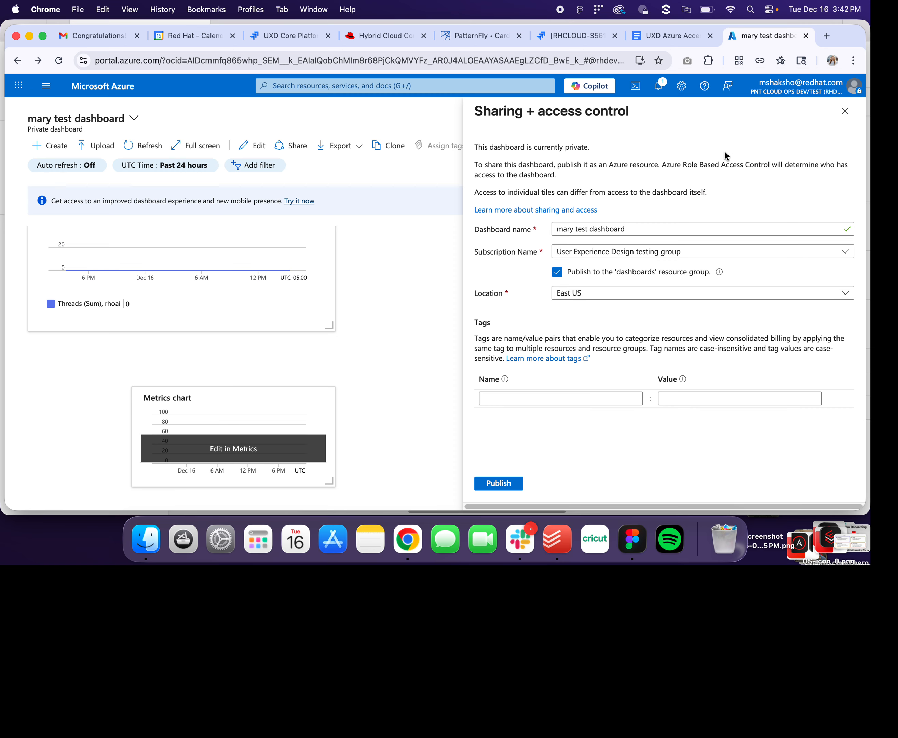
- Uncheck 'Publish to the dashboards resource group' so it publishes to NetworkWatcherRG in East US
left_click(594, 274)
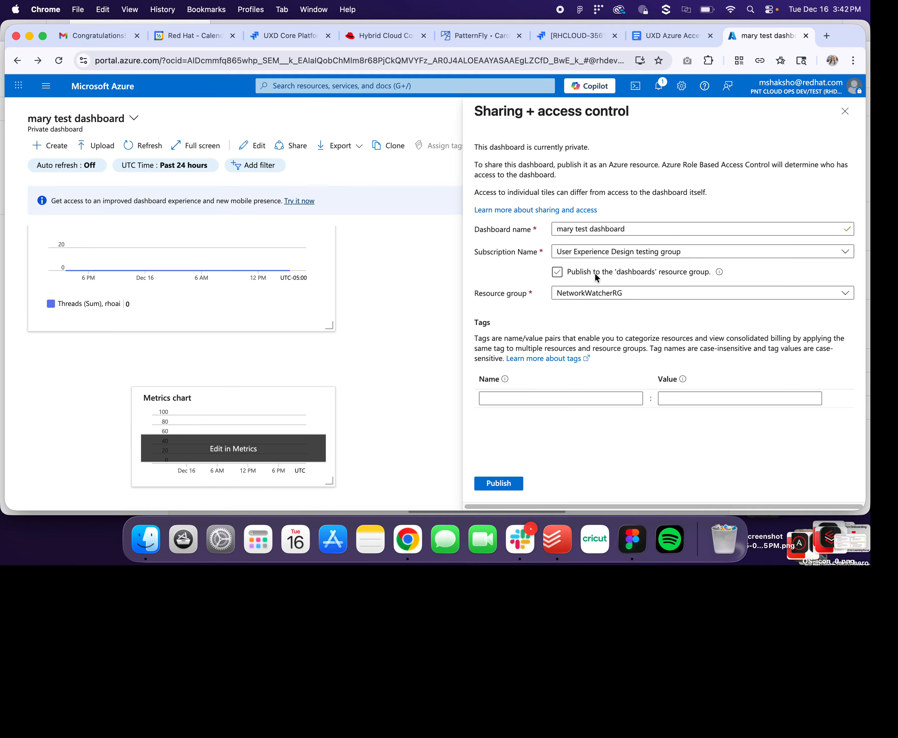
left_click(595, 273)
left_click(593, 295)
left_click(593, 293)
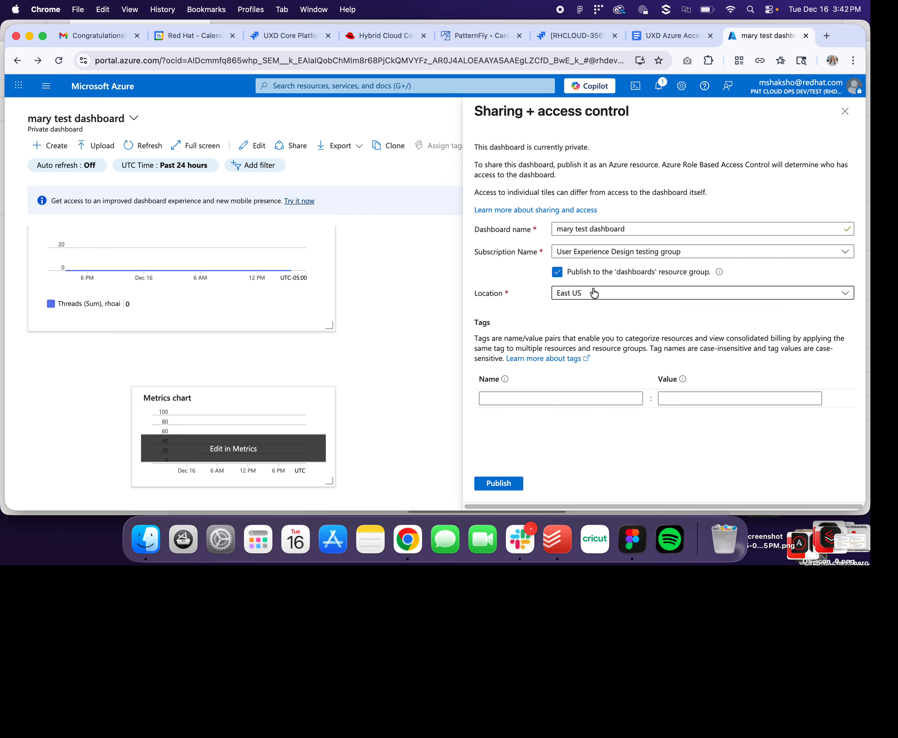
left_click(600, 272)
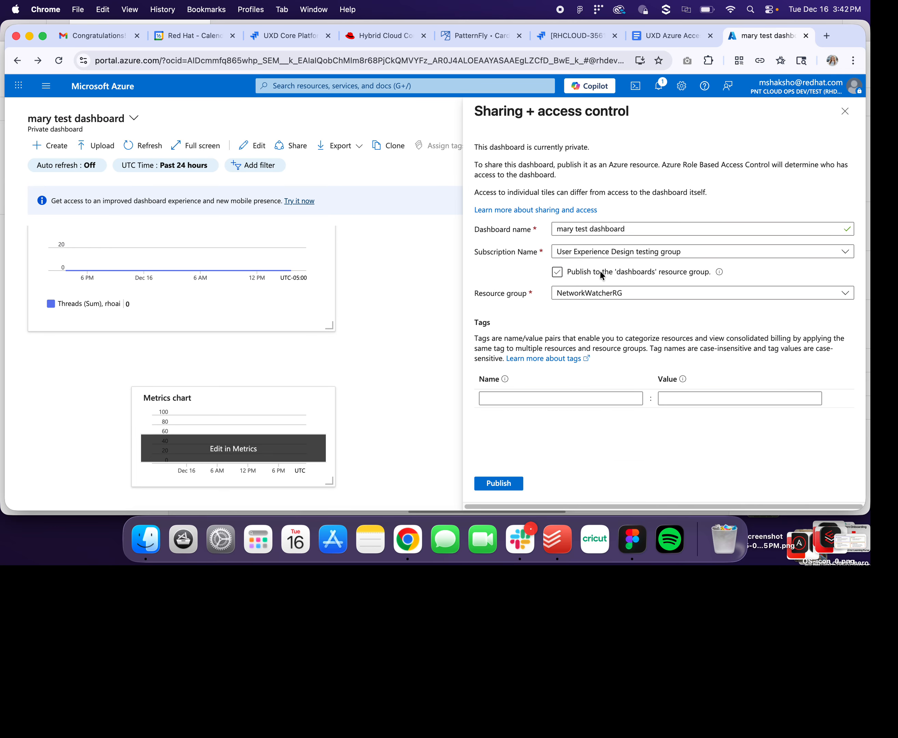
left_click(590, 295)
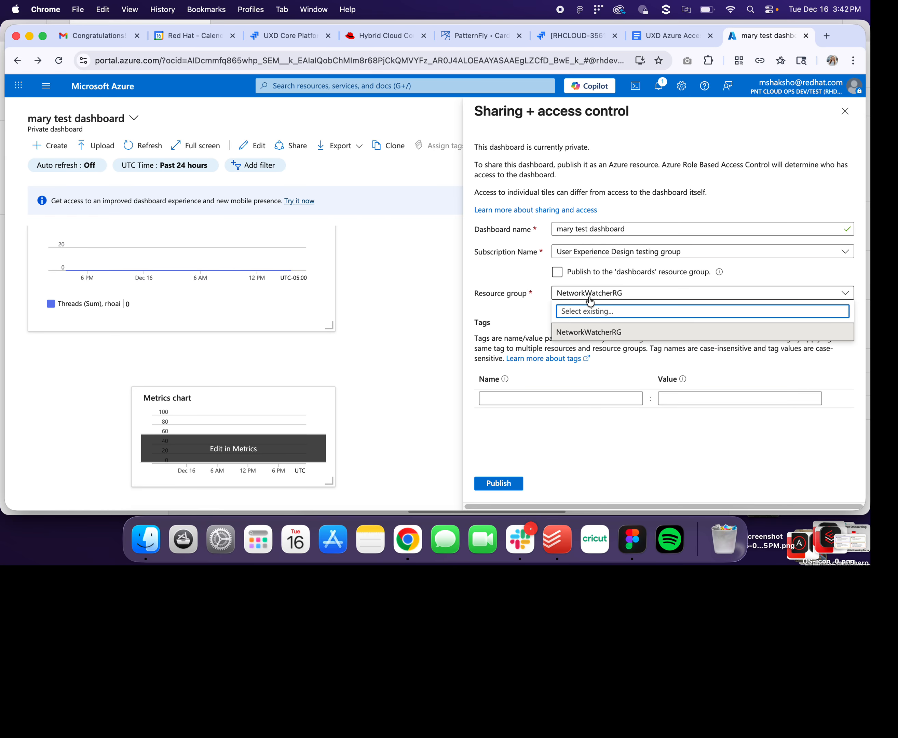
left_click(597, 272)
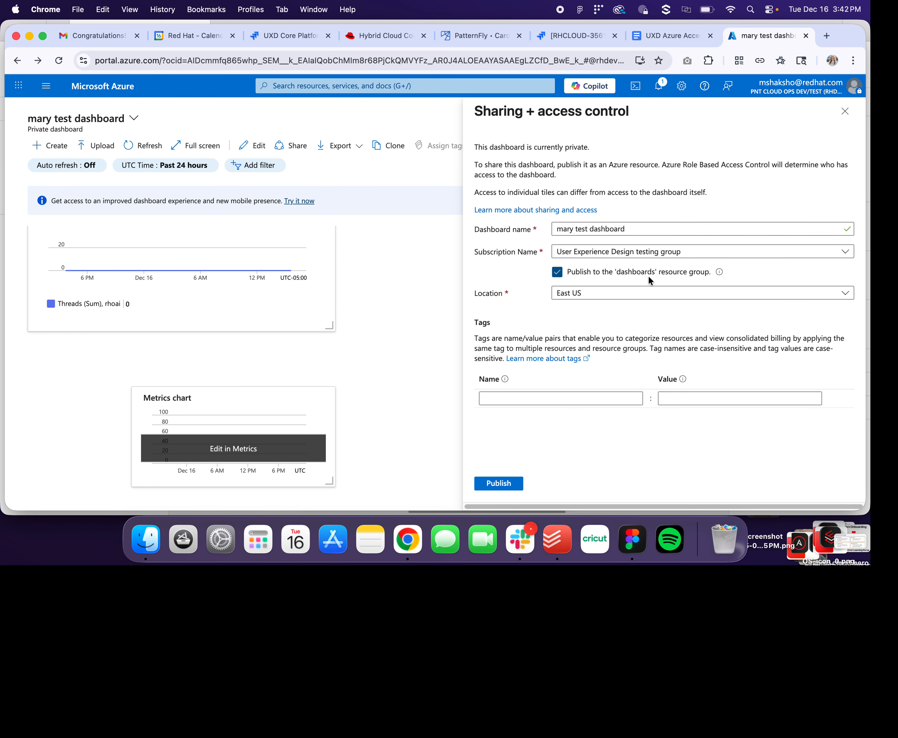
left_click(633, 274)
left_click(627, 272)
left_click(619, 269)
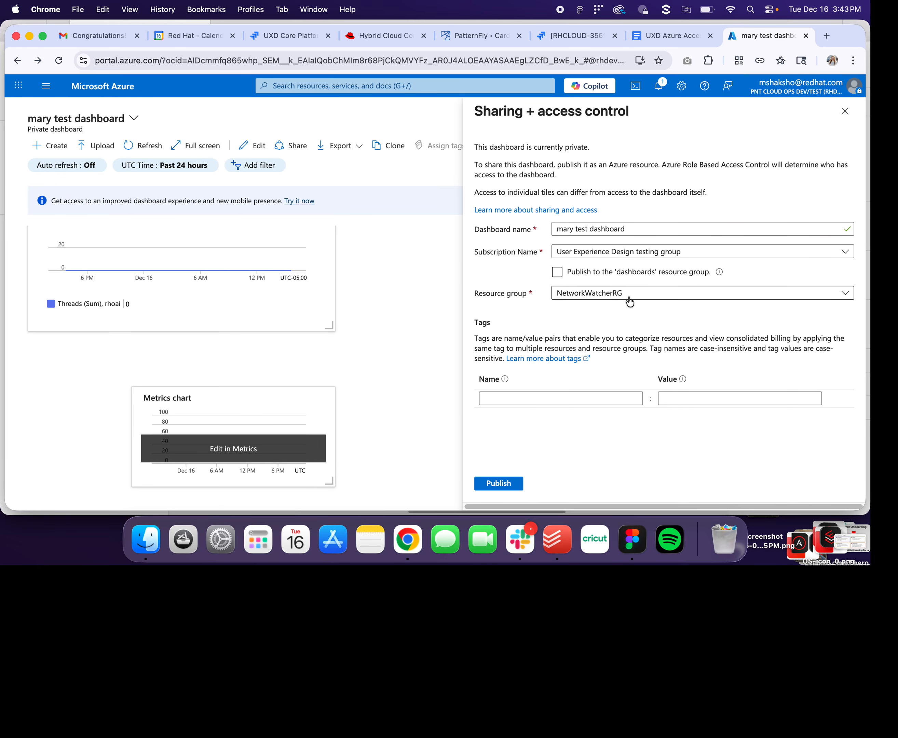
- Search 'resourc' and open the NetworkWatcherRG resource group from the resource groups list
left_click(361, 87)
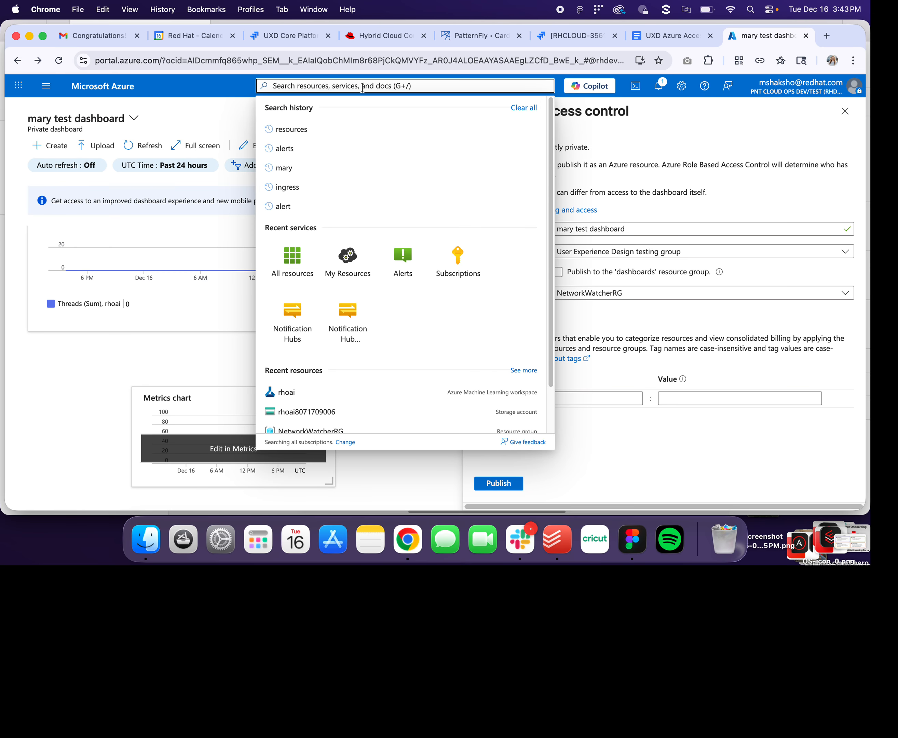
type("res")
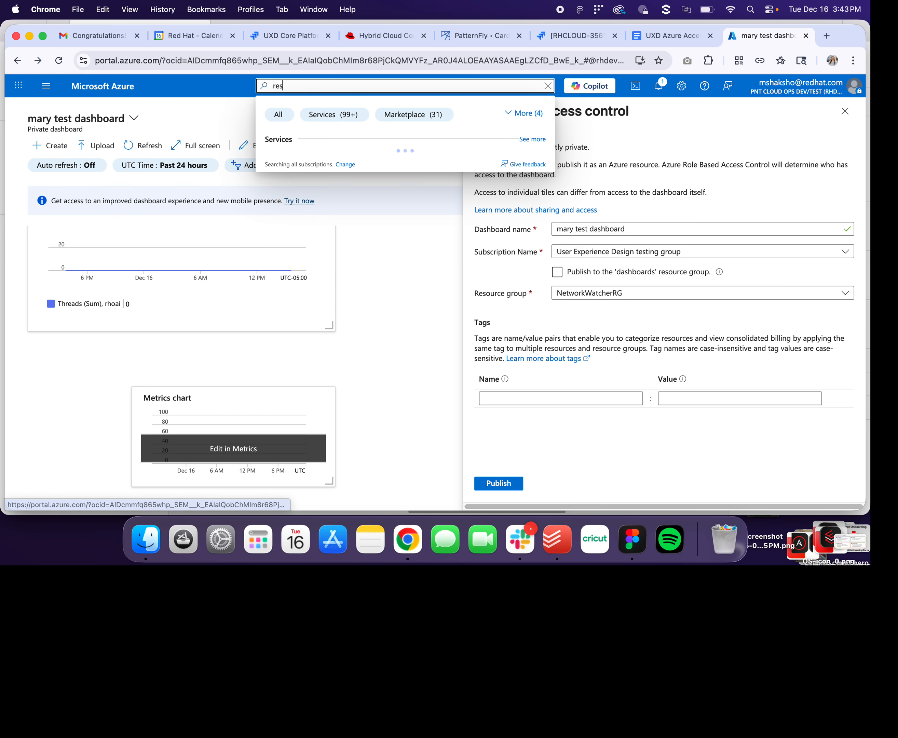
type("ourc")
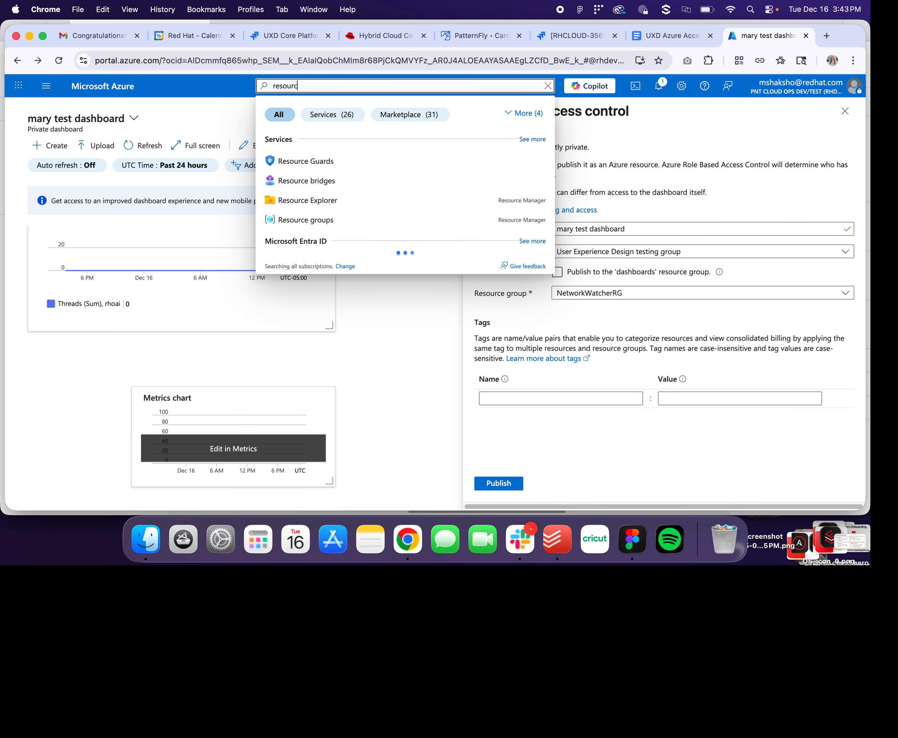
left_click(289, 220)
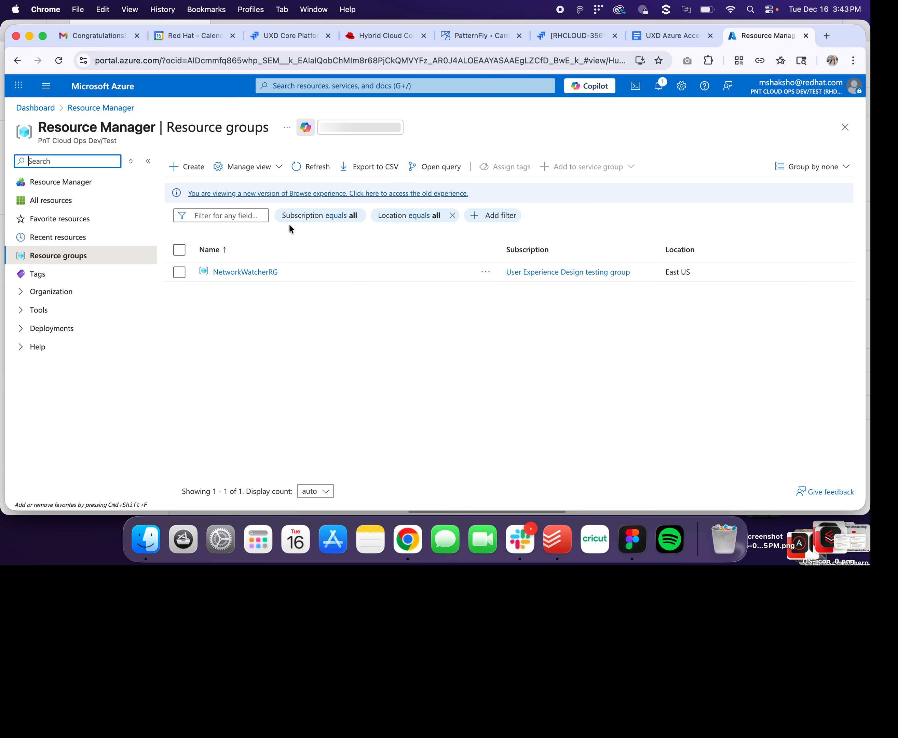
left_click(263, 272)
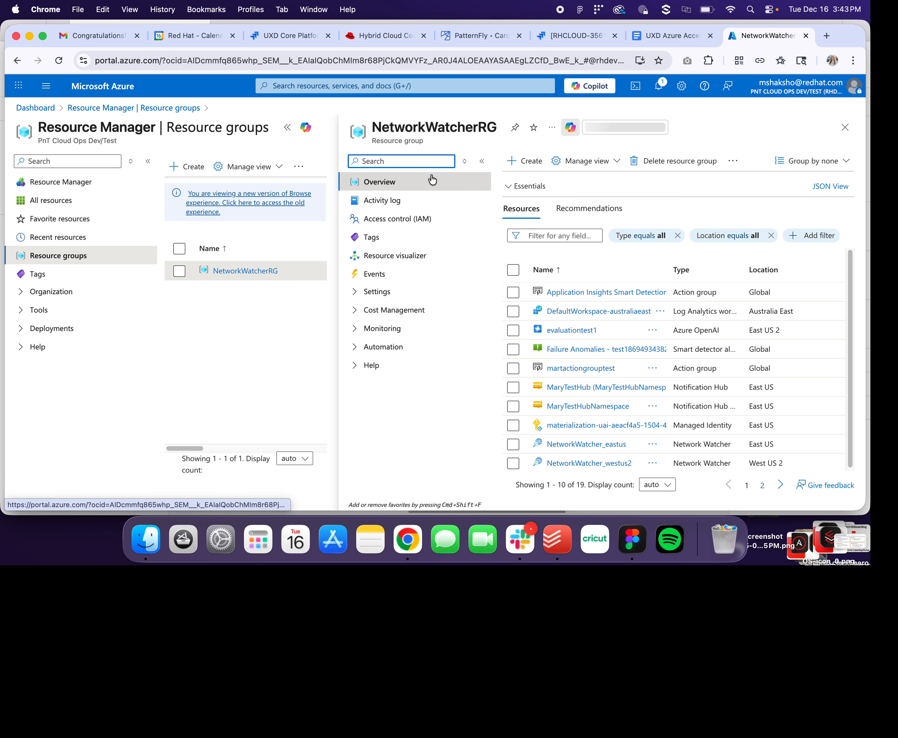
left_click_drag(851, 269, 848, 294)
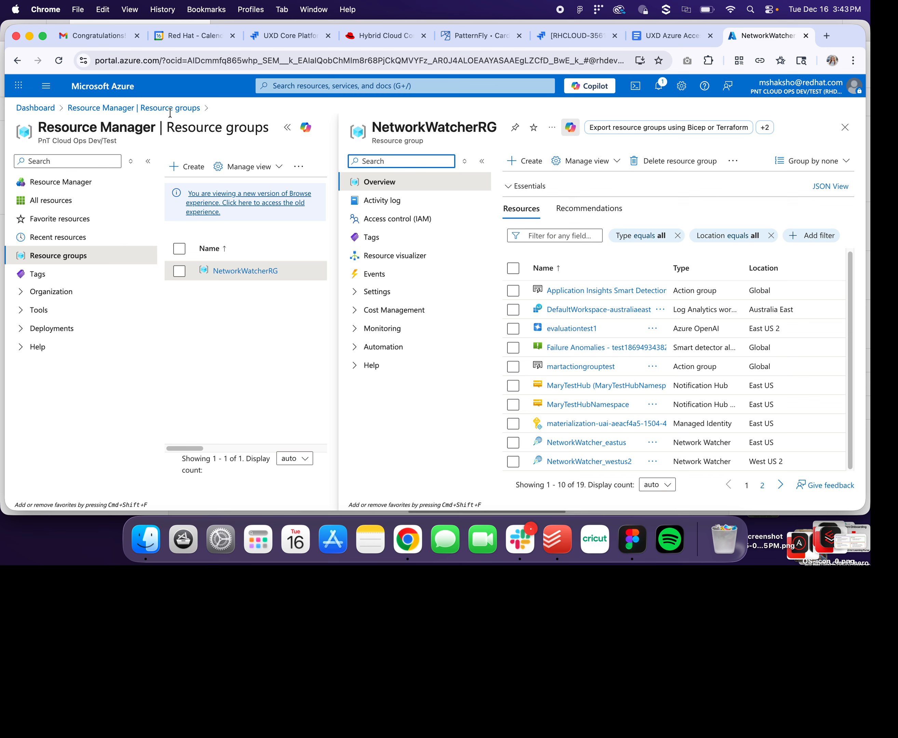
- Expand the Essentials section of the NetworkWatcherRG overview
left_click(283, 85)
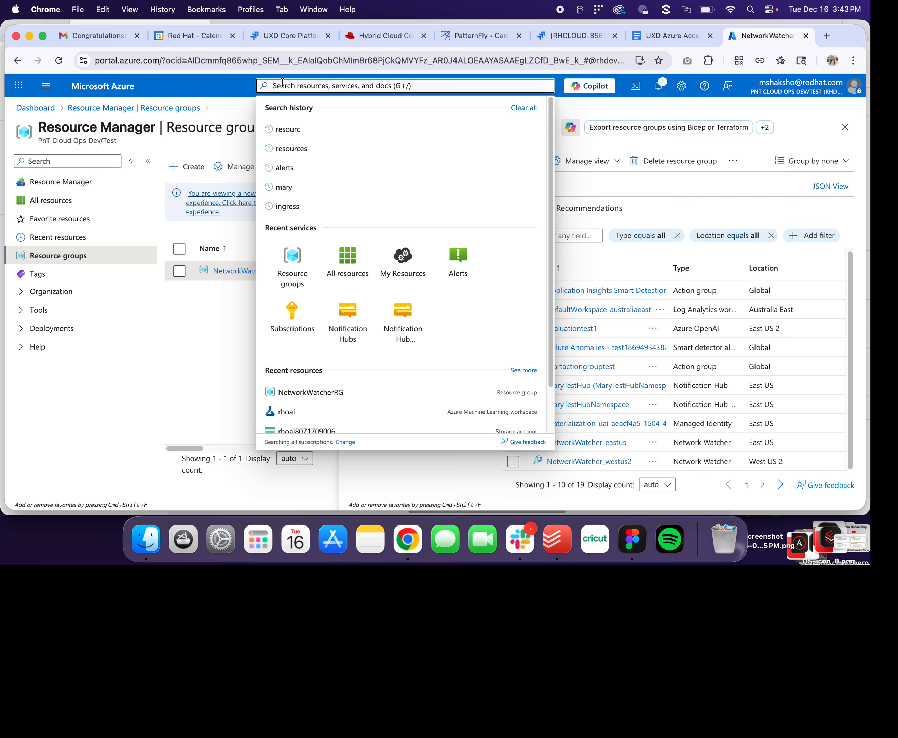
left_click(580, 145)
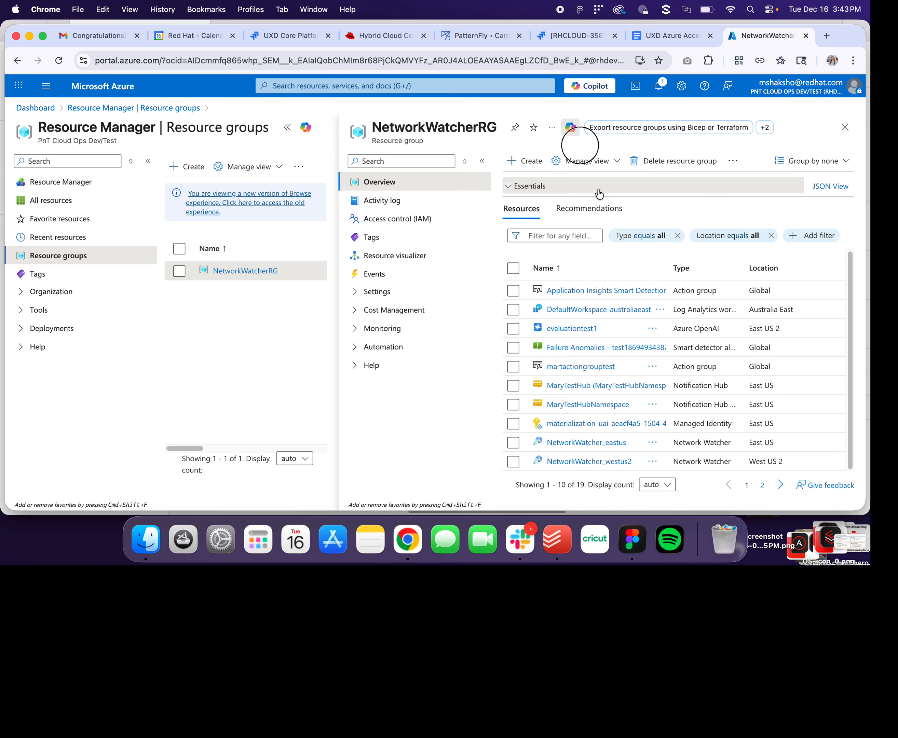
left_click(599, 194)
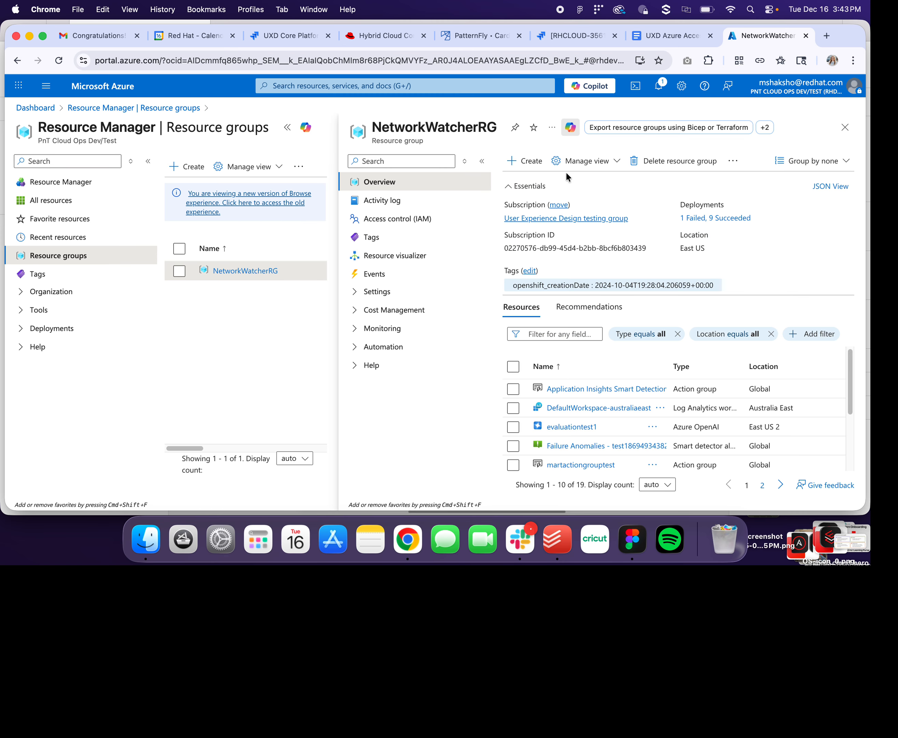
left_click(408, 86)
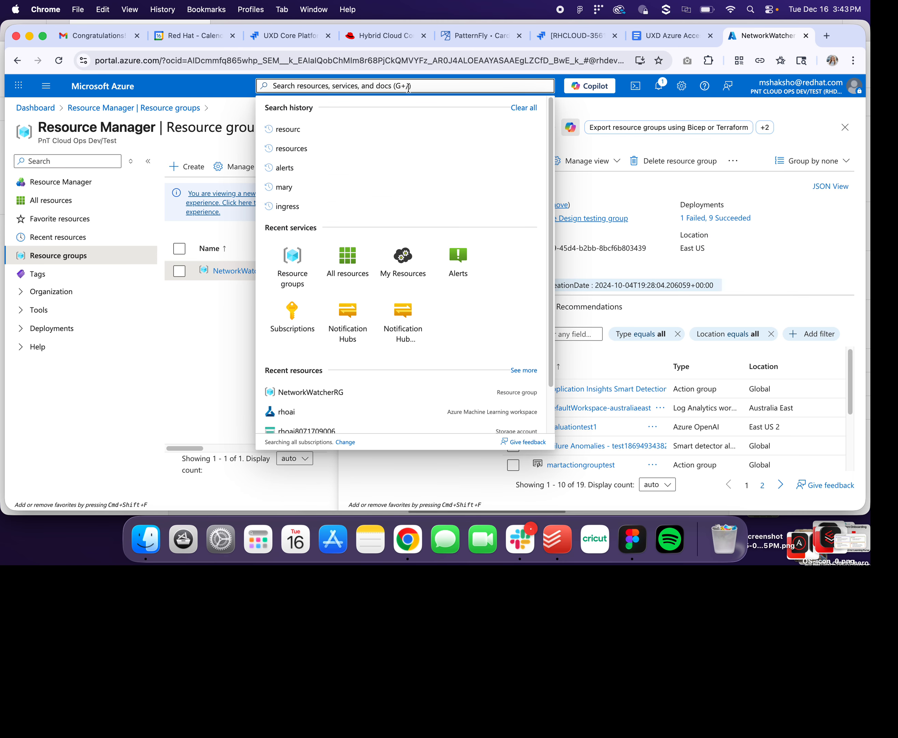
- Search 'das' for the Dashboard hub, list private dashboards, and tick 'mary test dashboard'
type("dash")
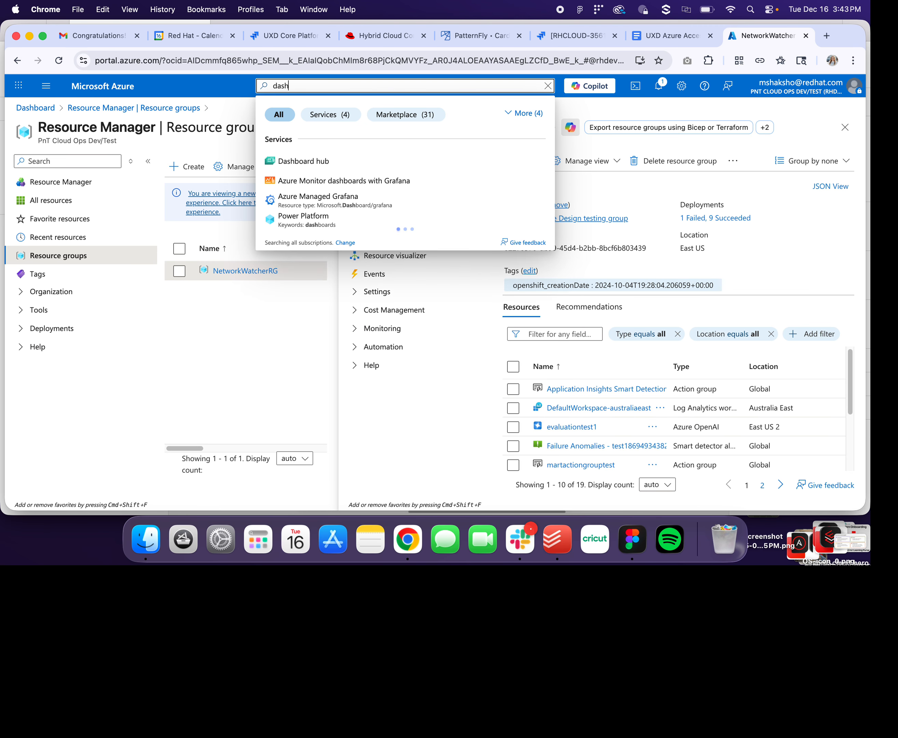
left_click(343, 164)
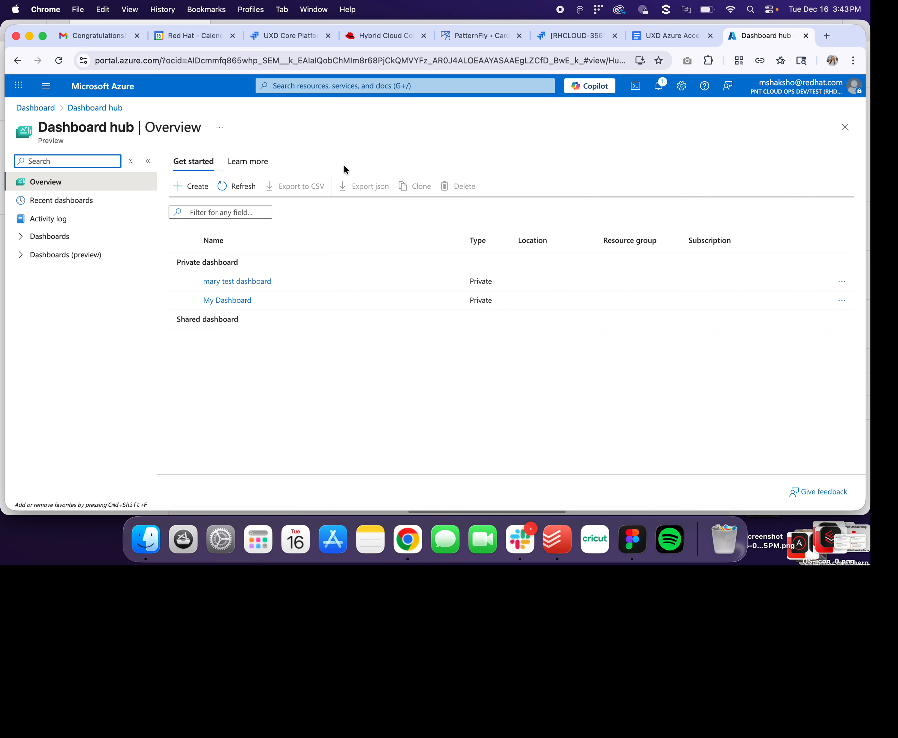
left_click(42, 237)
left_click(53, 294)
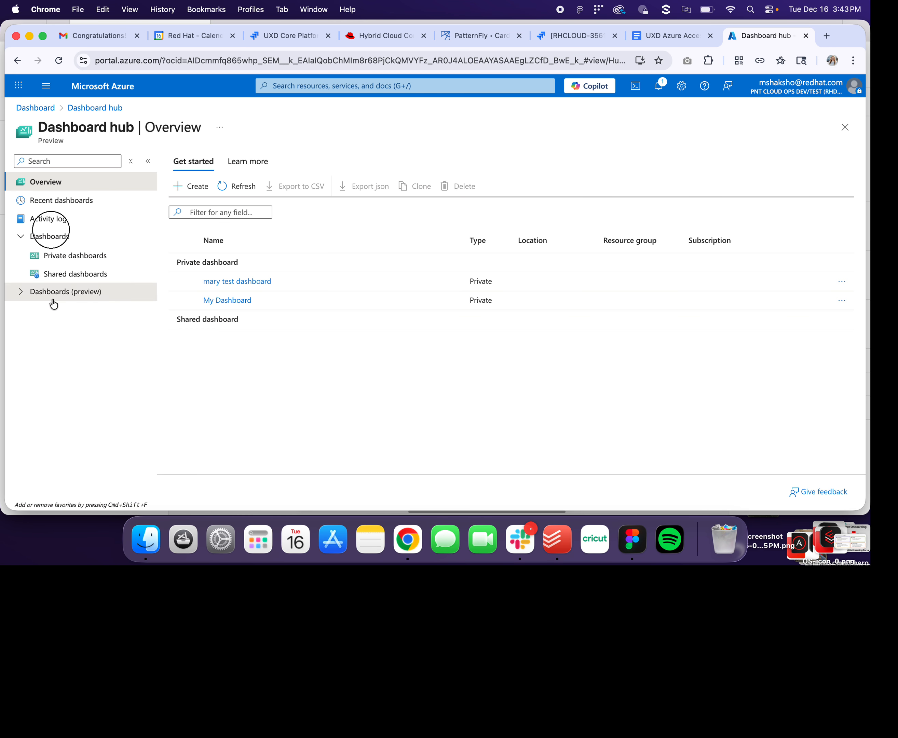
left_click(79, 263)
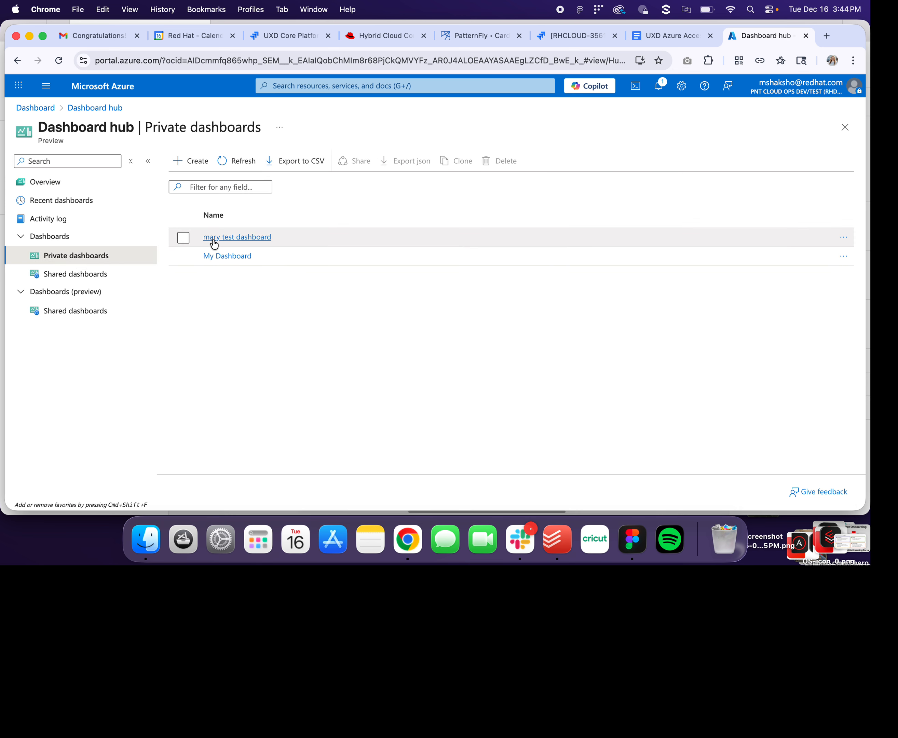
left_click(99, 277)
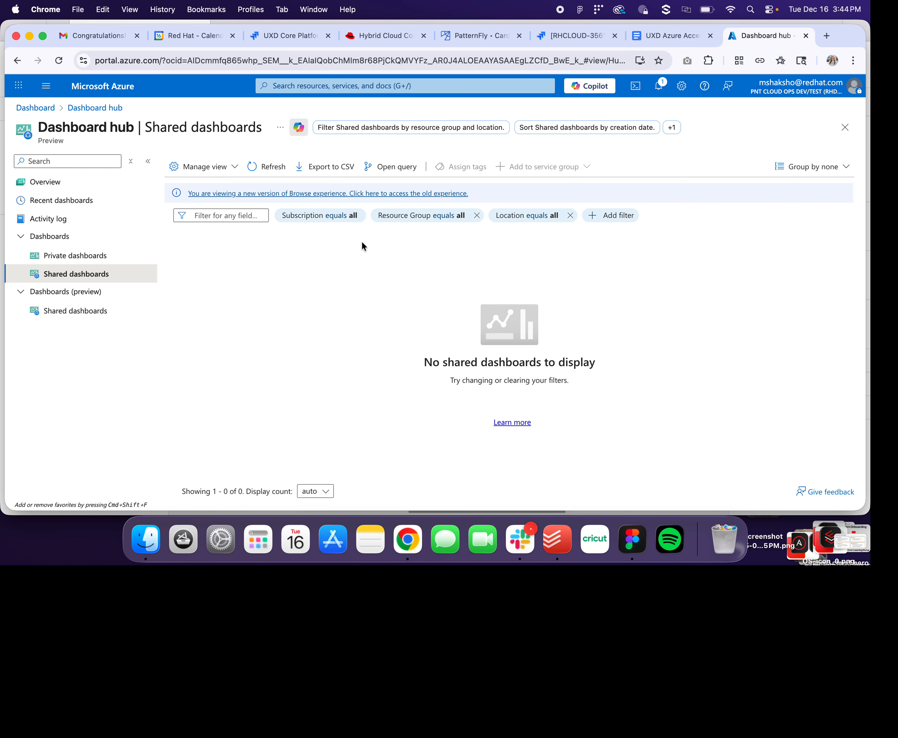
left_click(92, 257)
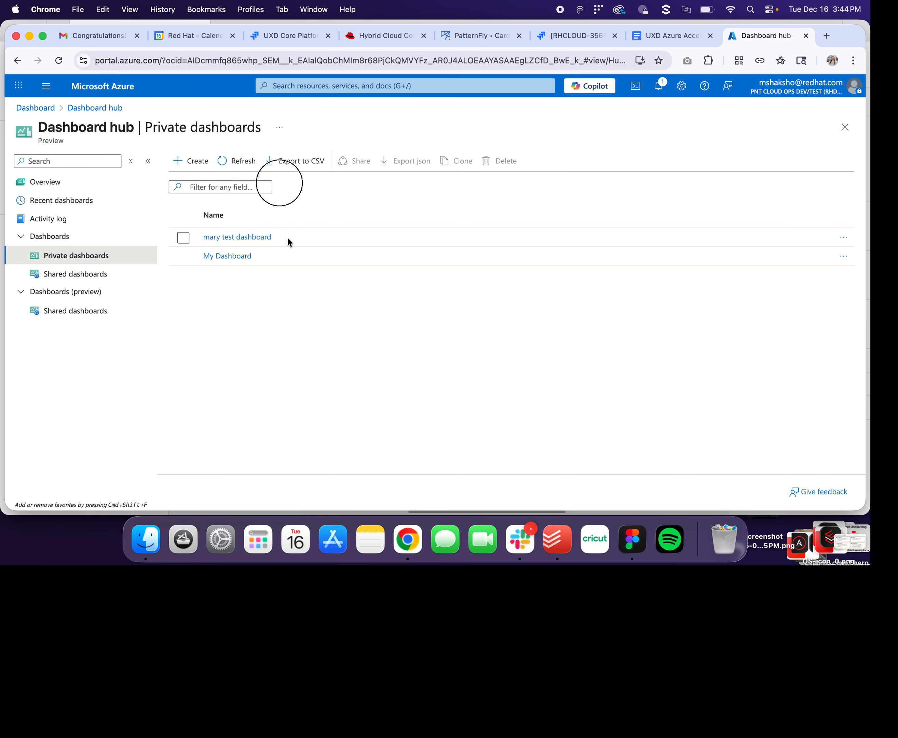
left_click(183, 237)
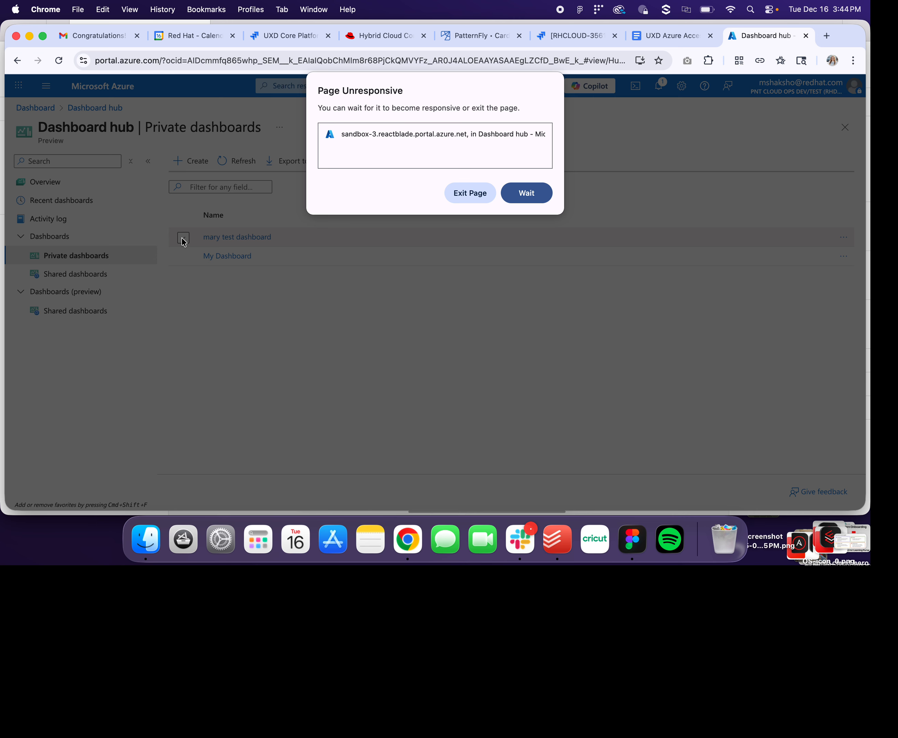
- Exit the unresponsive page, return Home, and reopen the Dashboard hub from search
left_click(487, 196)
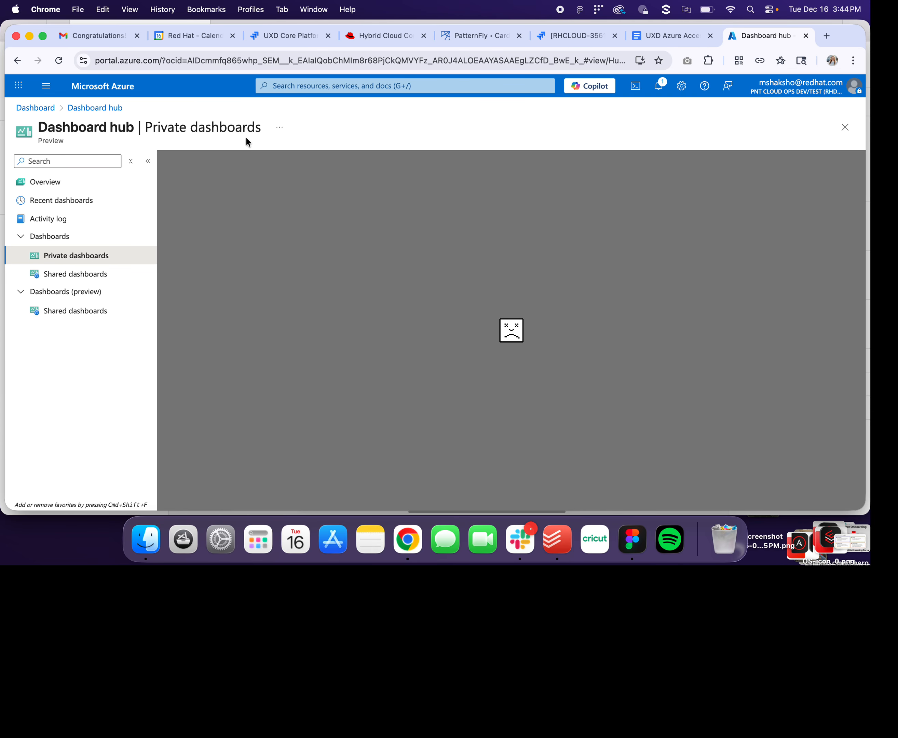
left_click(95, 88)
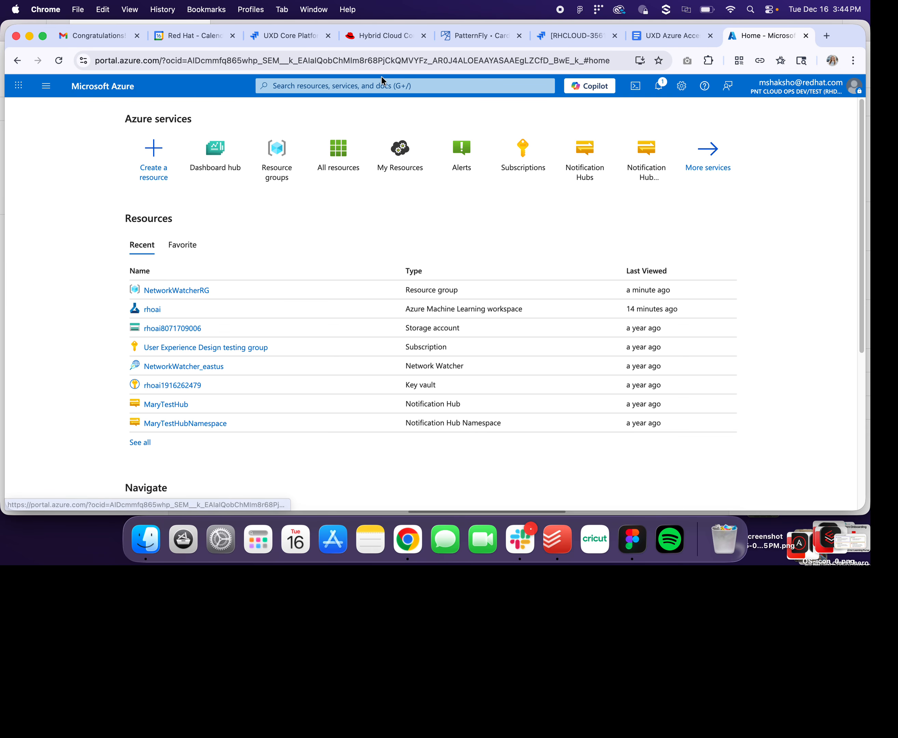
left_click(372, 86)
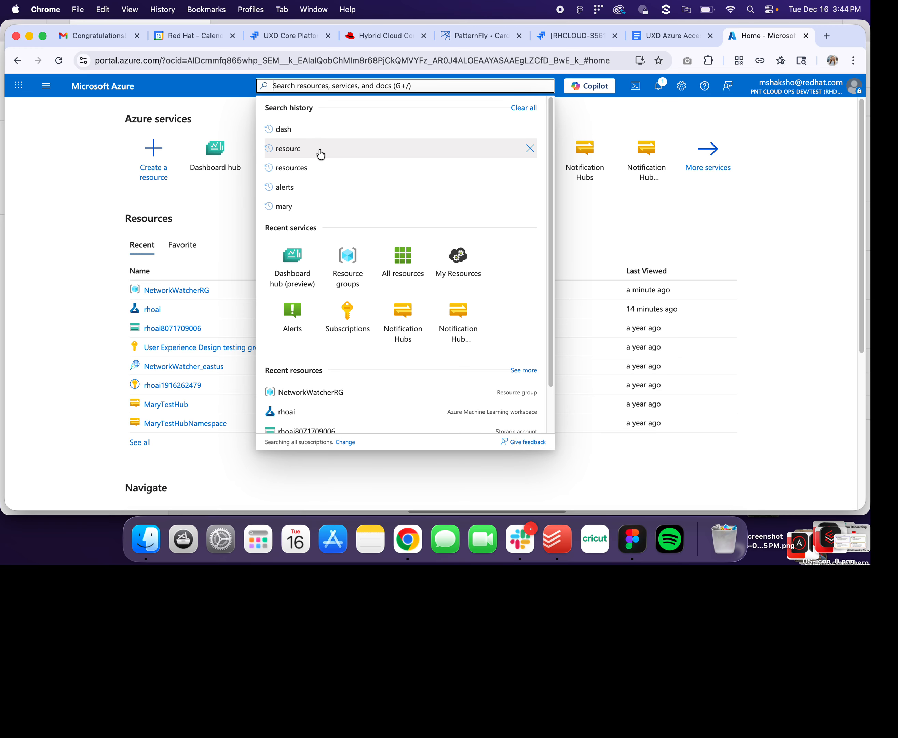
left_click(218, 154)
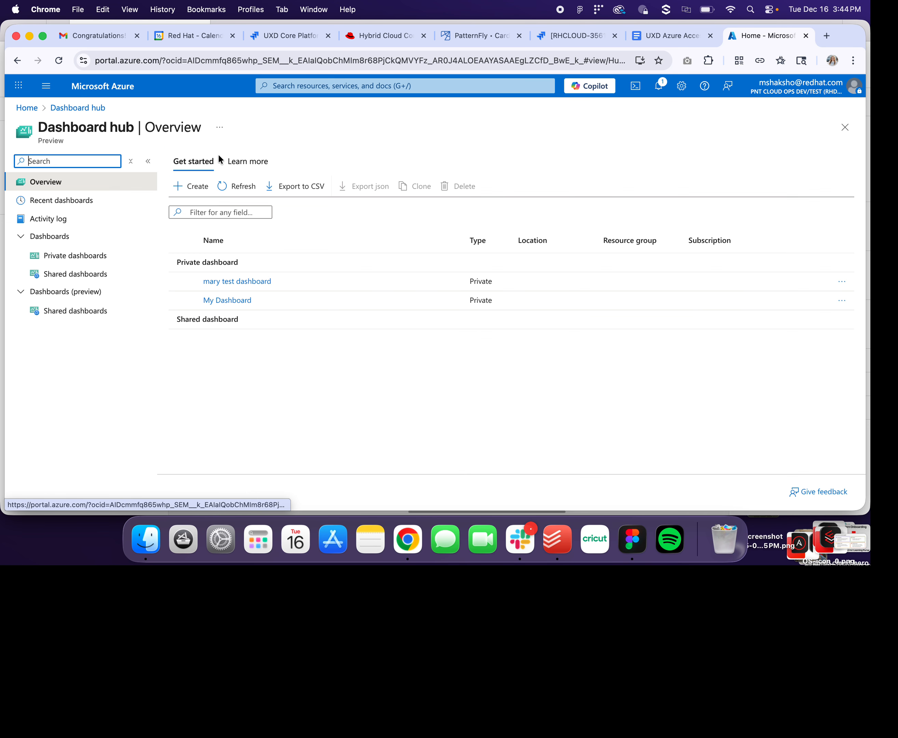
- Export mary test dashboard and download it as 'mary test dashboard.json'
left_click(237, 281)
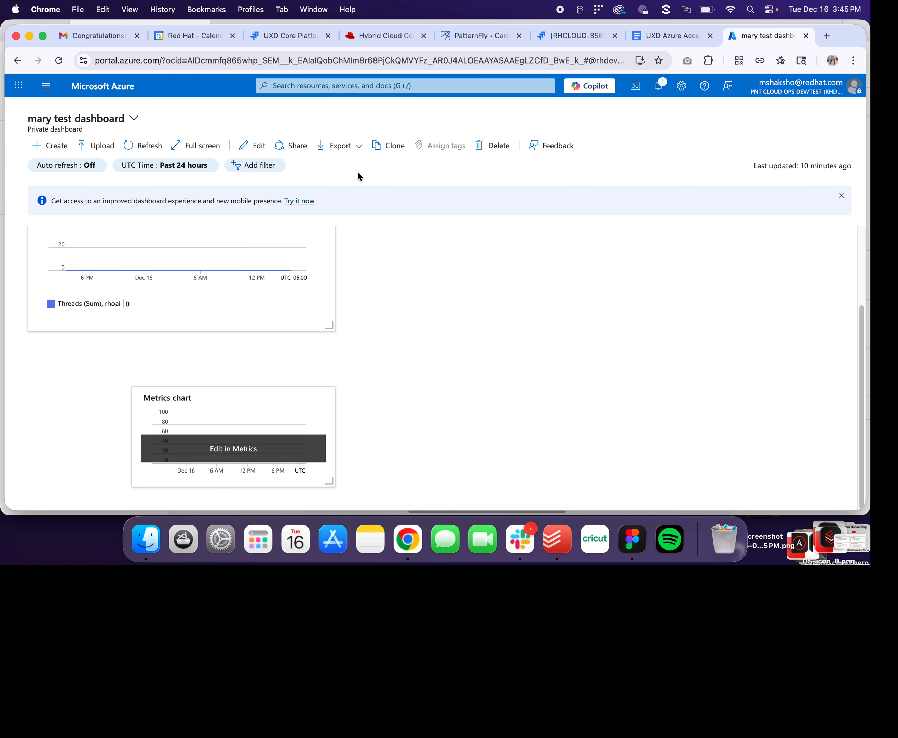
left_click(357, 146)
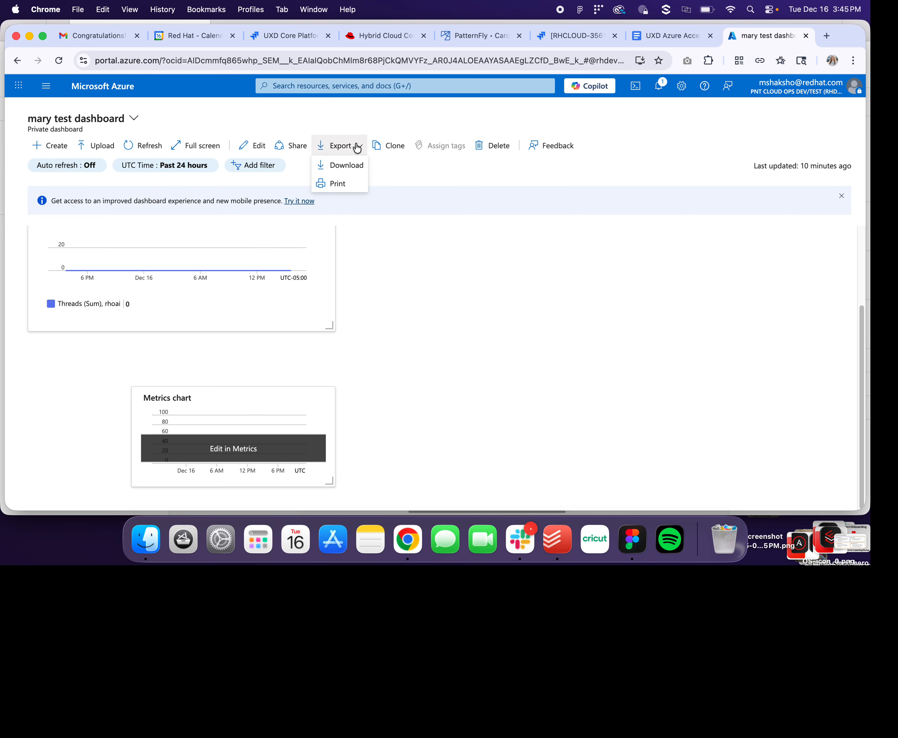
left_click(357, 164)
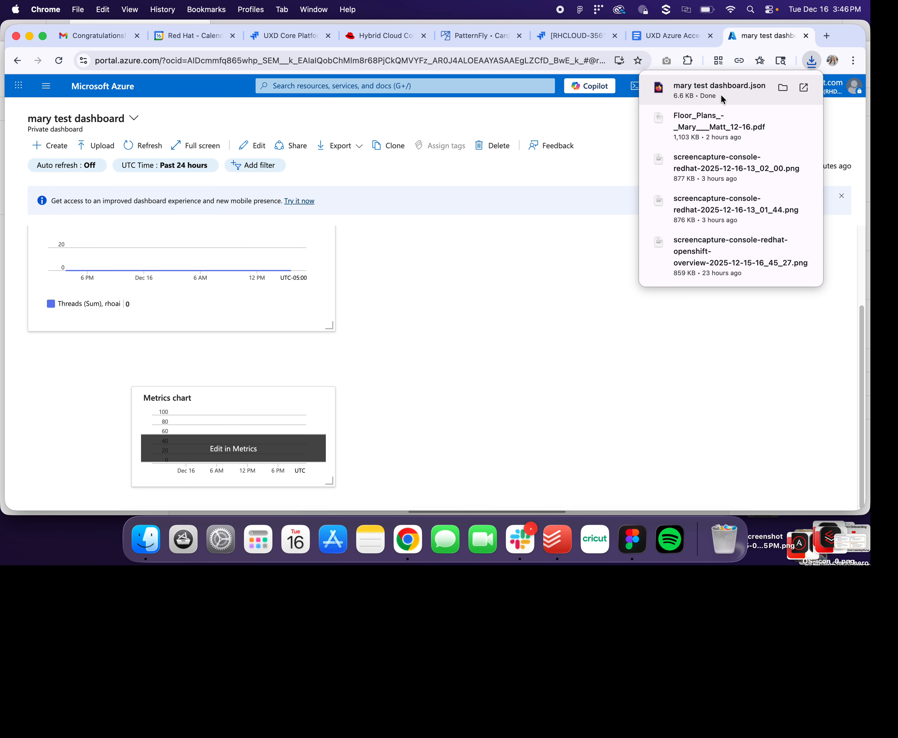
- Close the downloads popup and scroll to view the Sum Threads for rhoai and Metrics chart tiles
left_click_drag(862, 321, 869, 225)
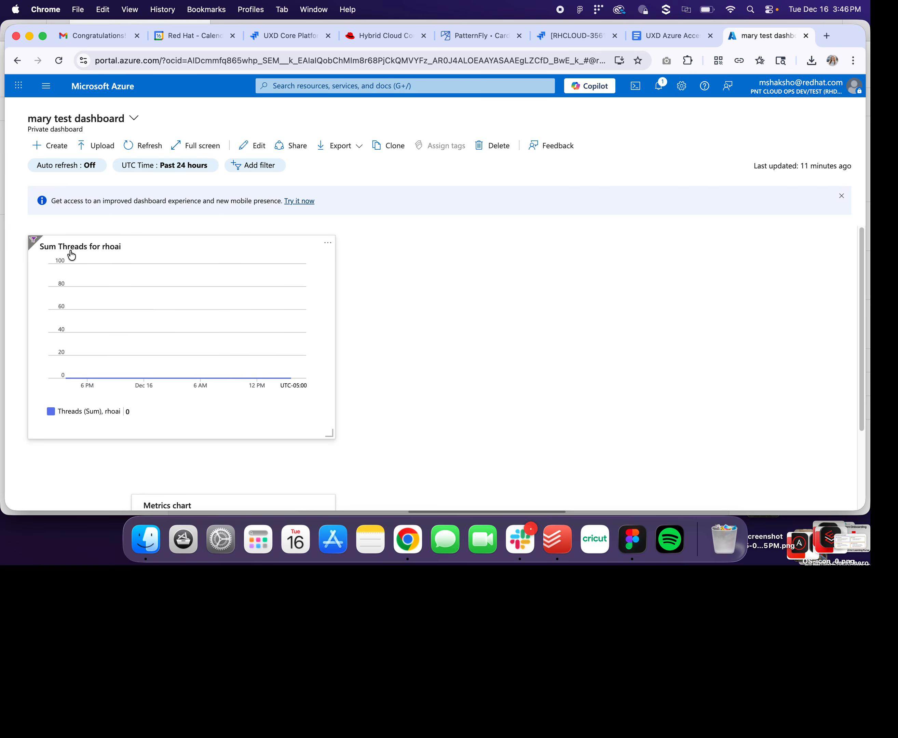
scroll(862, 243, "down", 3)
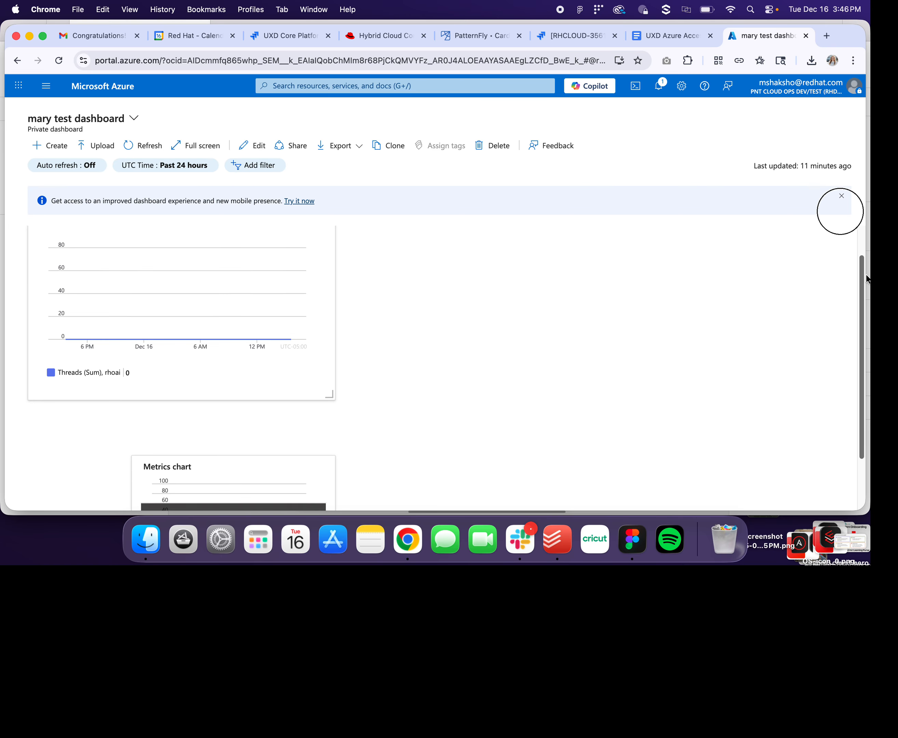